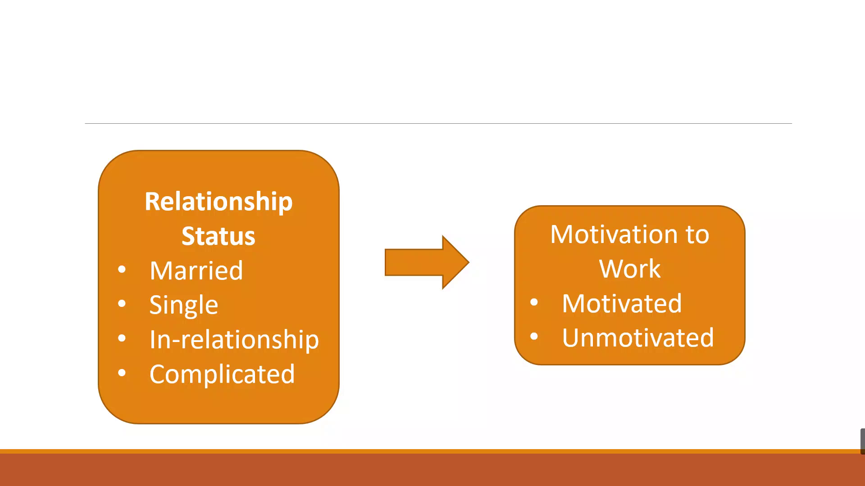
Step: End the slide show, switch to jamovi and maximize its window
key(Escape)
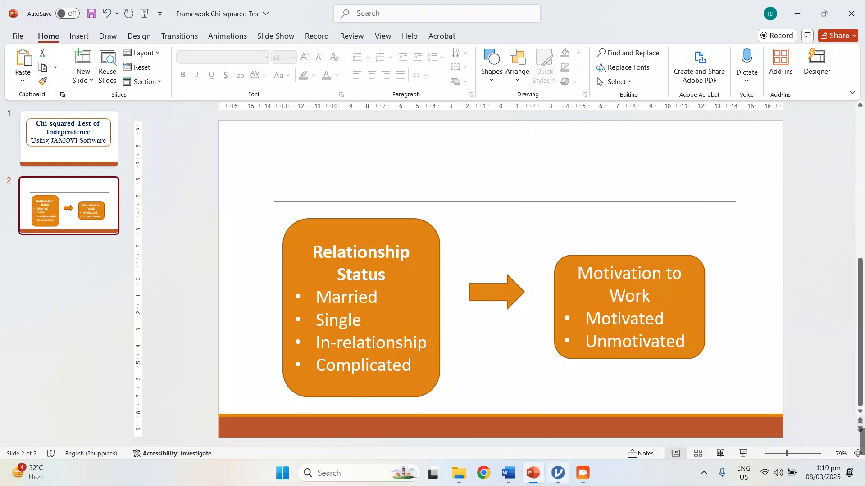
click(558, 484)
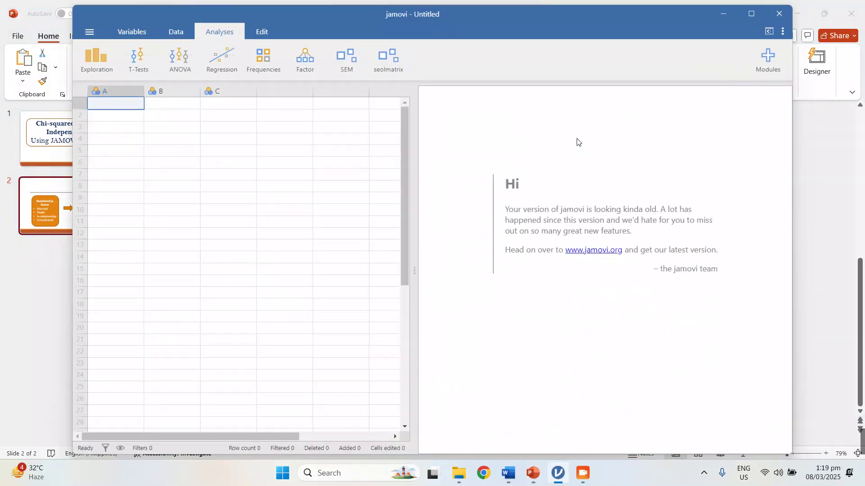
double_click(568, 26)
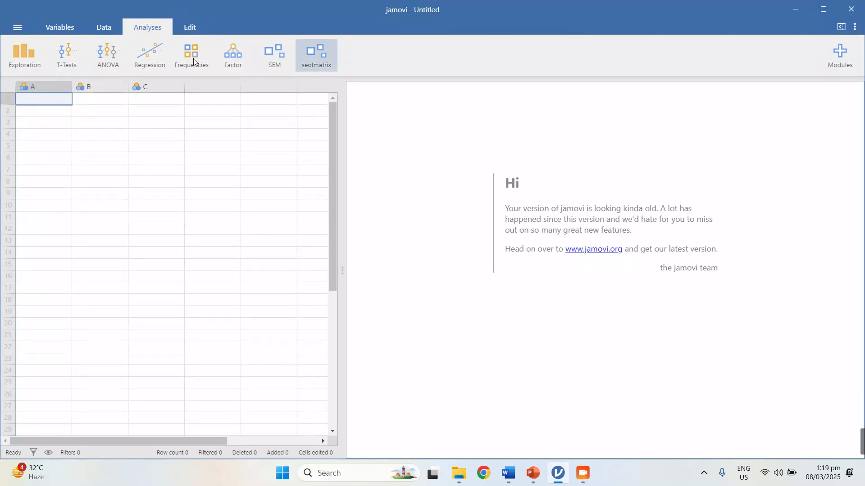
Step: Open the data file Sample Data for Chi-squared Test from the Chi-squared Test folder
click(18, 26)
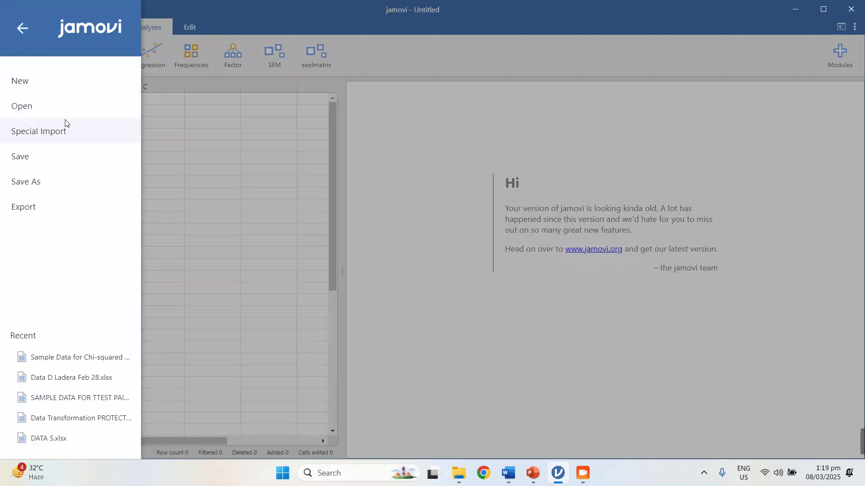
click(21, 30)
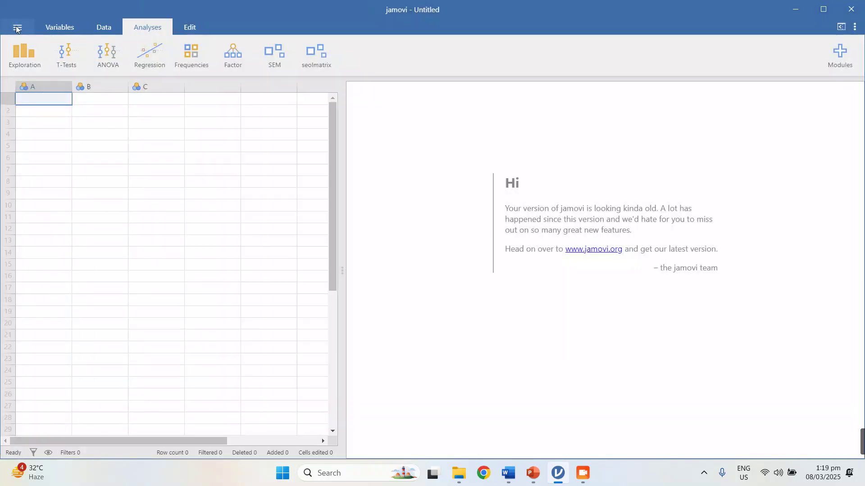
click(21, 26)
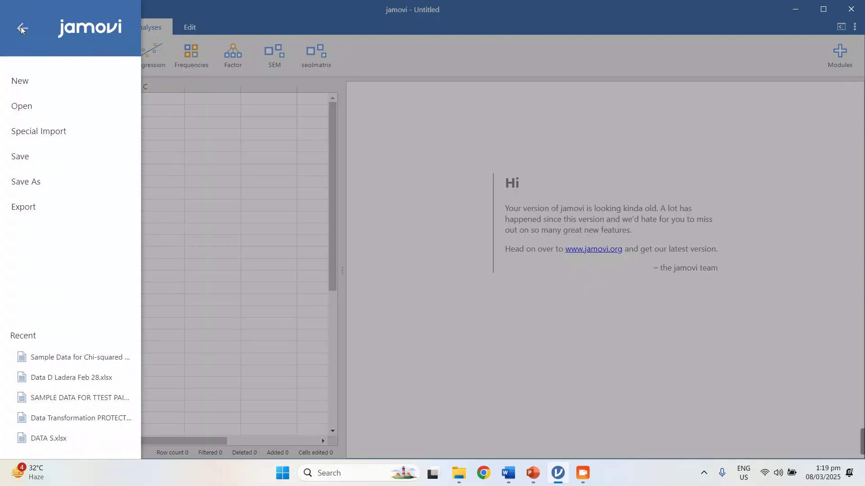
click(53, 112)
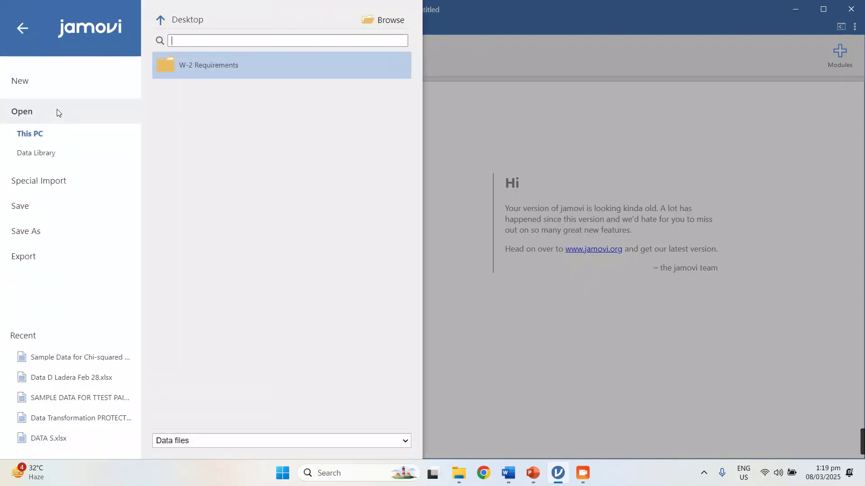
click(402, 21)
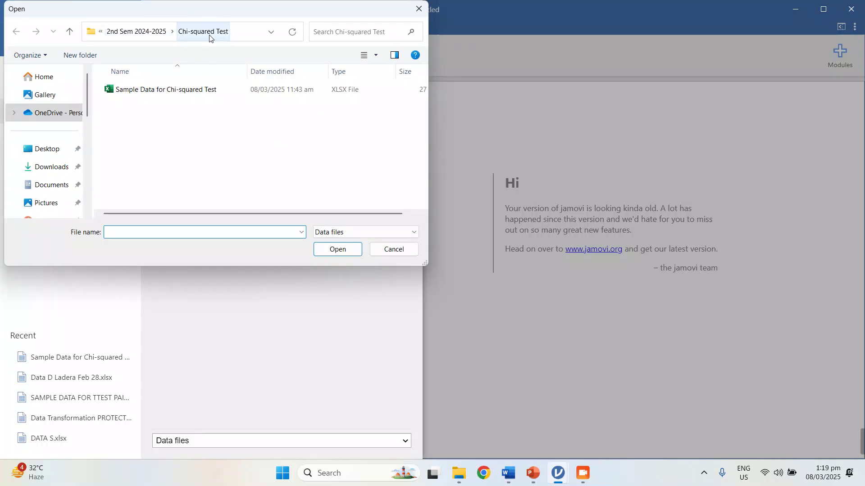
double_click(181, 91)
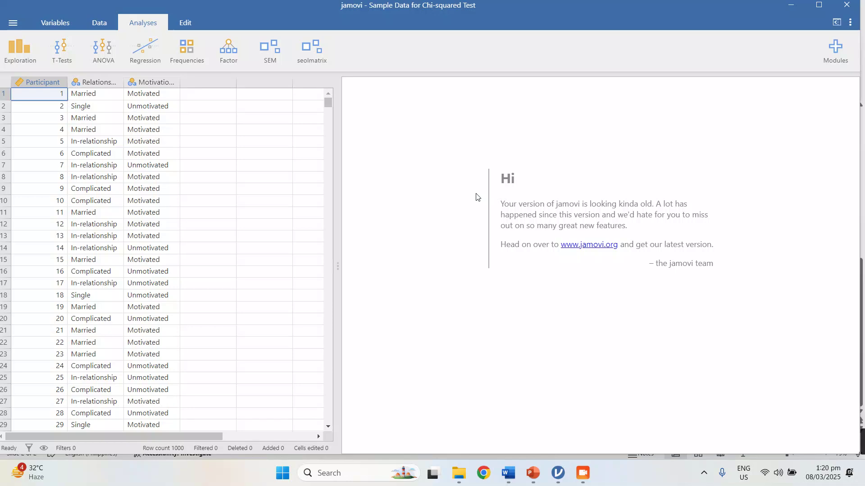
Step: Widen the Relationship Status column in the data sheet so that its full name fits
click(52, 83)
drag(328, 103, 331, 81)
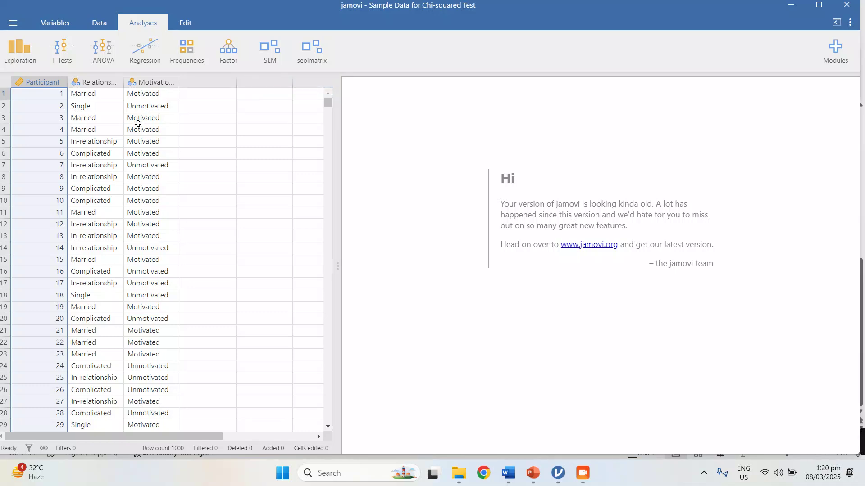
click(94, 79)
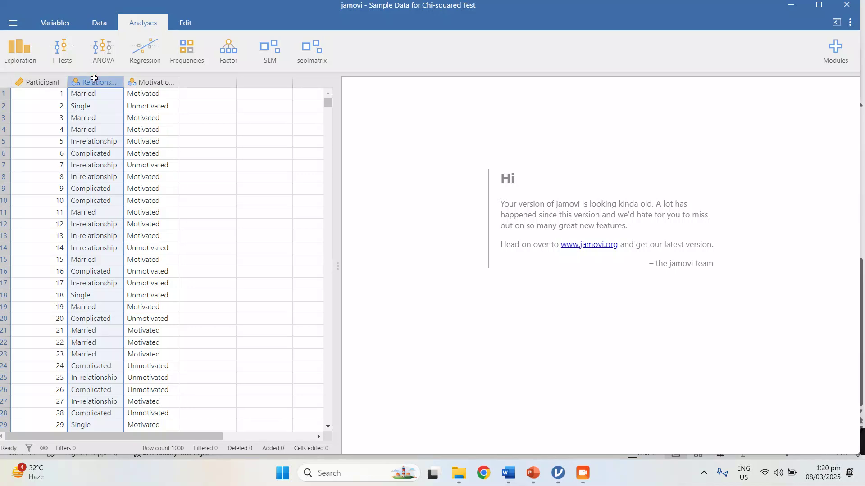
drag(123, 77, 165, 78)
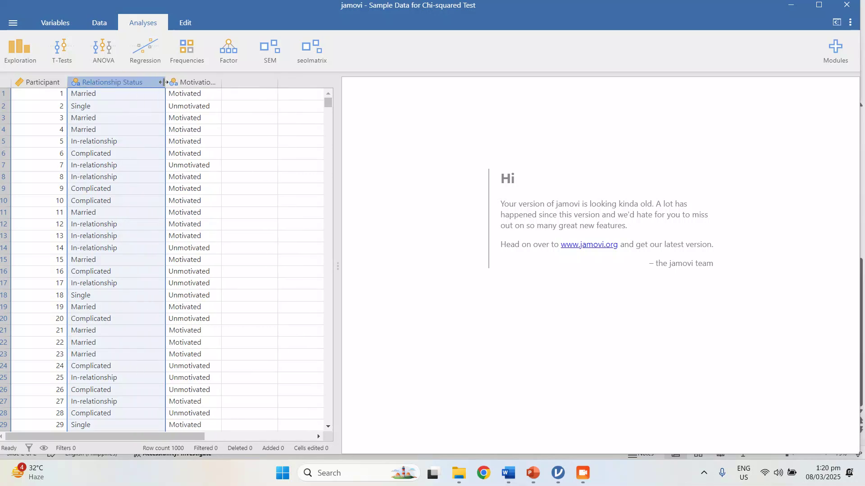
Step: Examine the relationship status and motivation values of the first participants in the data sheet
click(97, 93)
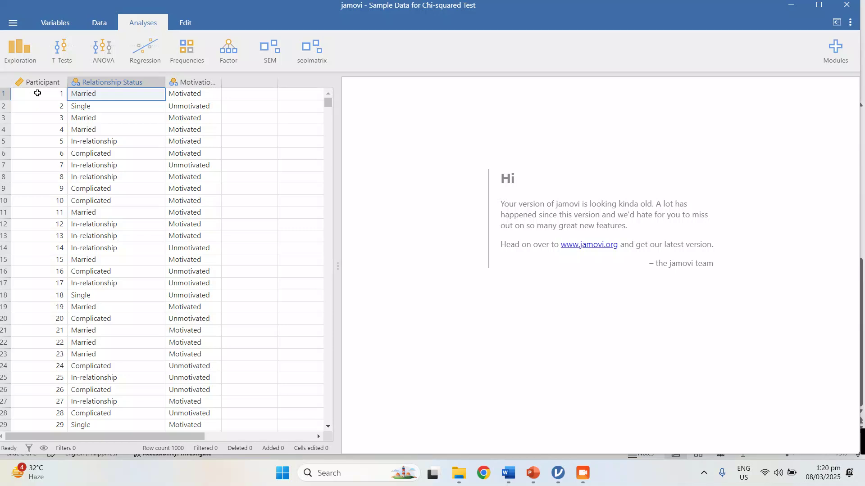
drag(37, 94, 157, 90)
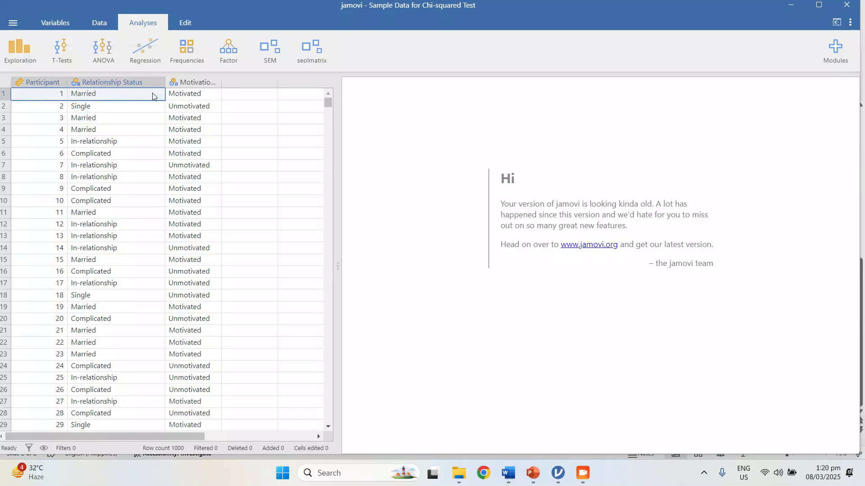
click(152, 91)
click(183, 94)
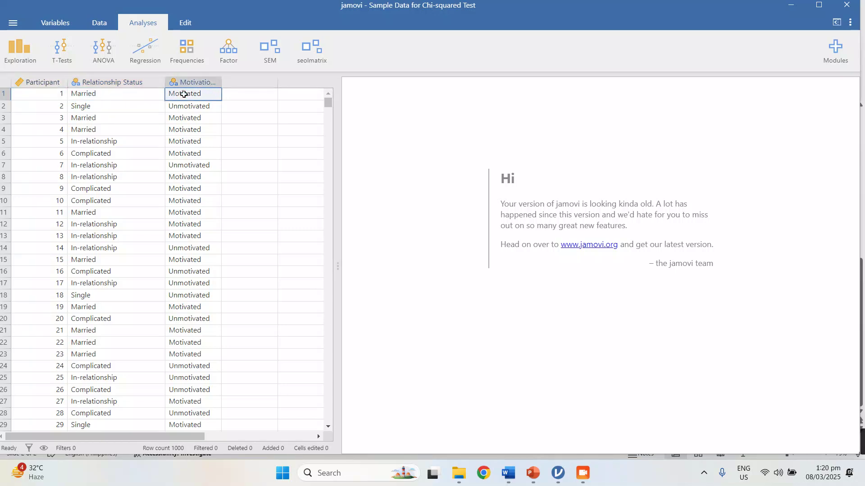
click(89, 108)
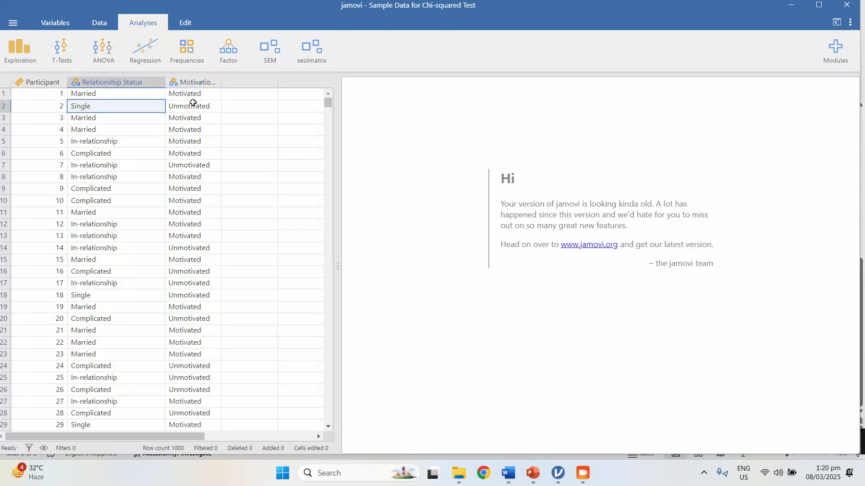
click(167, 106)
drag(107, 119, 191, 119)
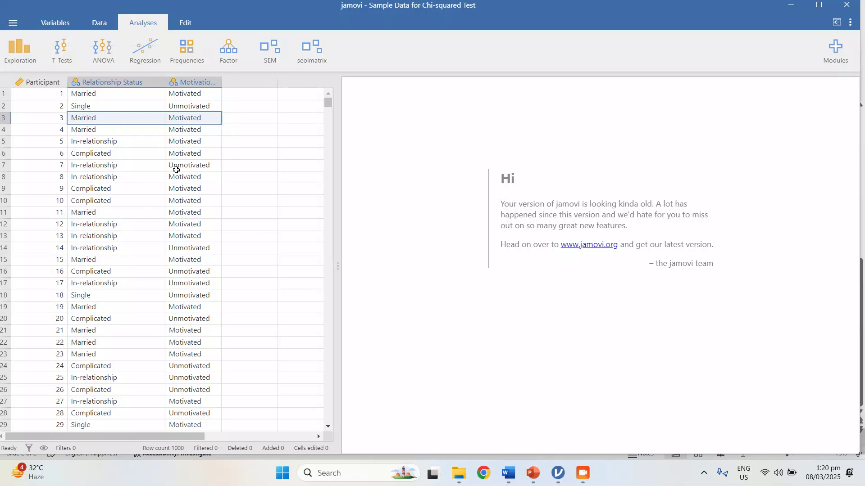
click(190, 219)
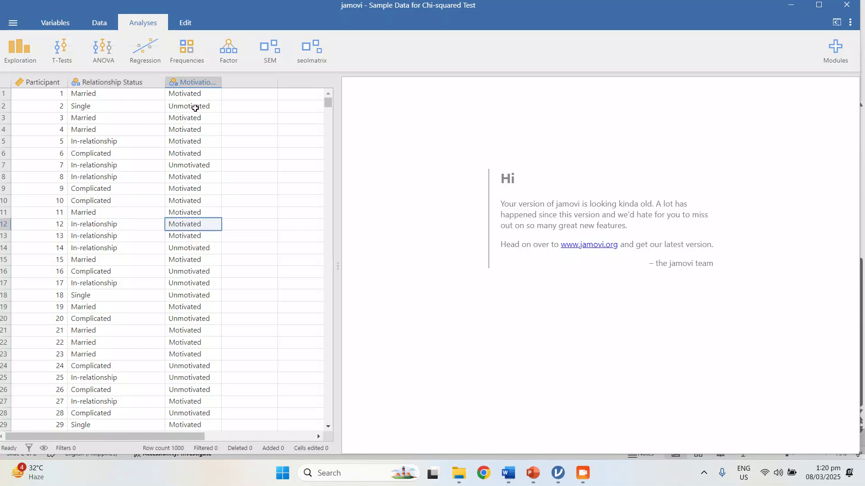
click(240, 106)
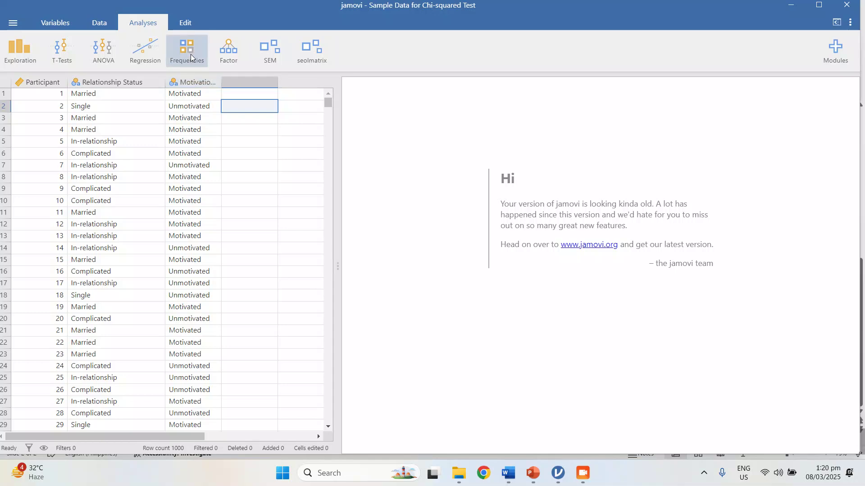
Step: Set up an Independent Samples χ² test of association with Relationship Status as rows and Motivation to Work as columns
click(190, 54)
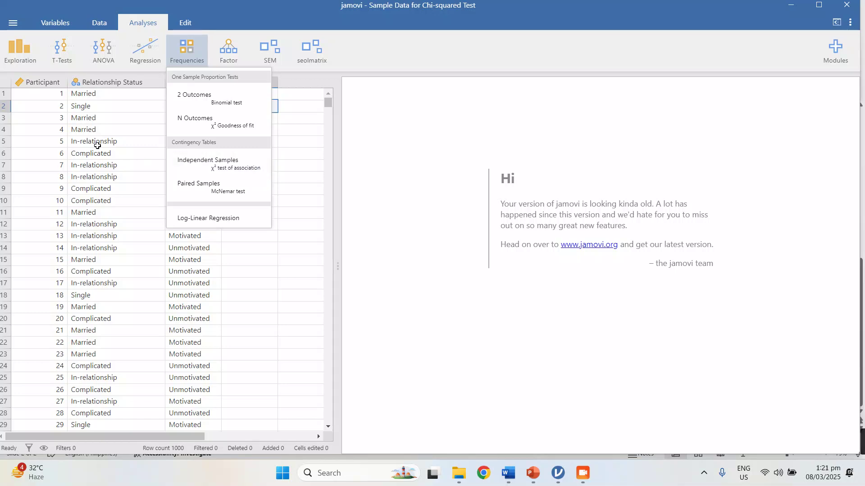
click(117, 118)
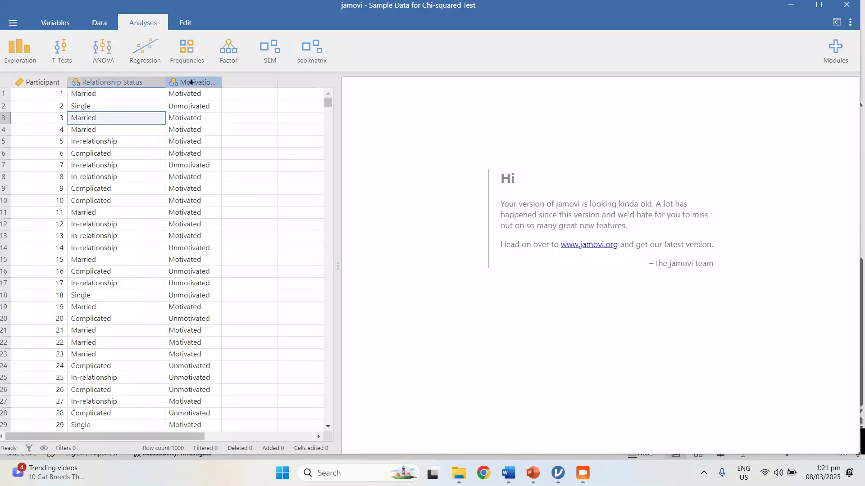
click(190, 53)
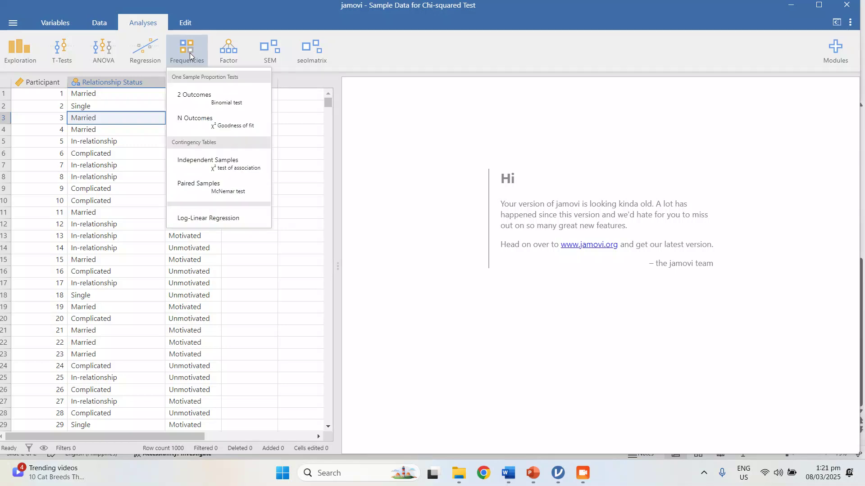
click(253, 166)
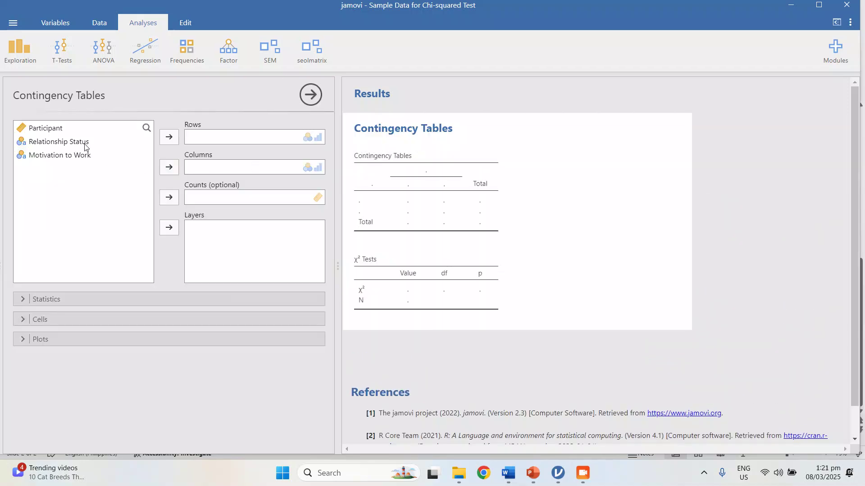
drag(36, 144, 223, 137)
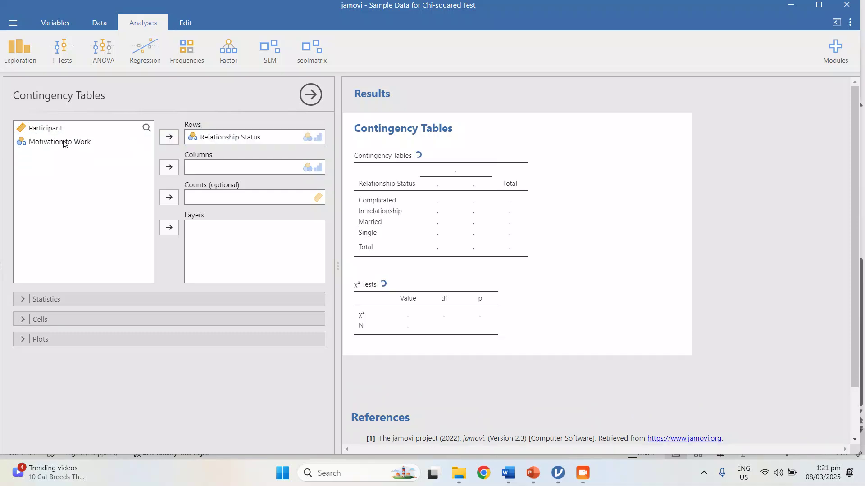
drag(61, 142, 275, 169)
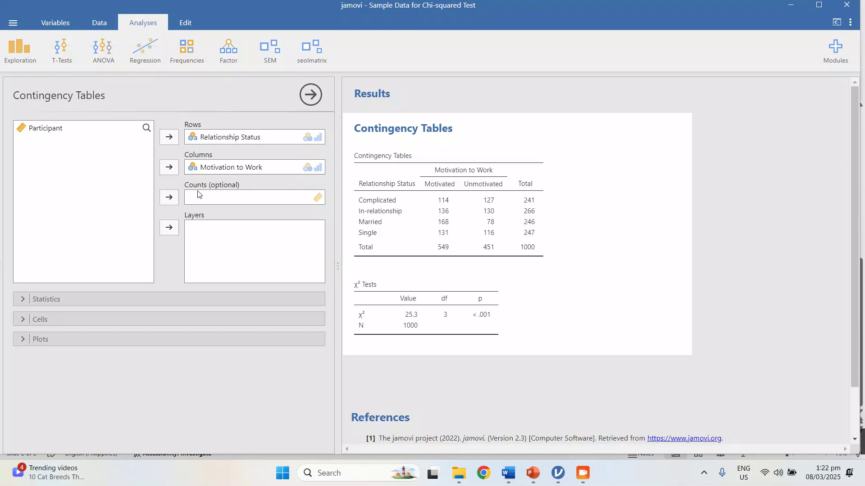
Step: Show expected counts instead of observed counts in the contingency table cells
click(91, 298)
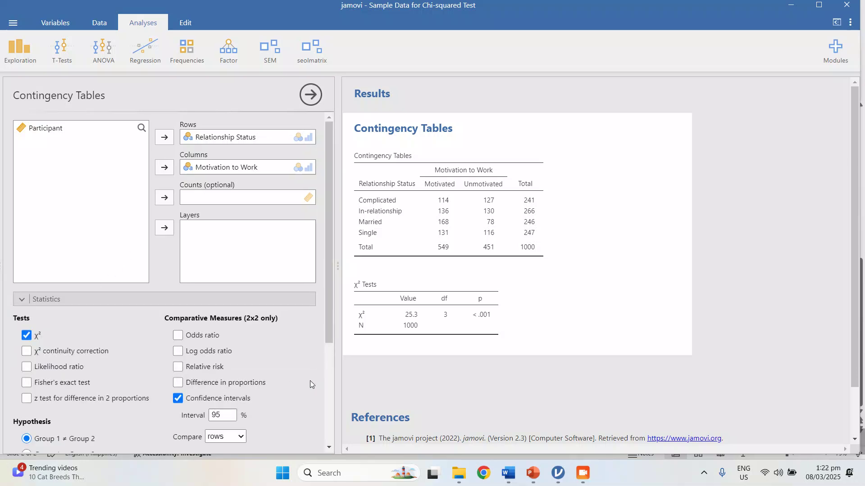
drag(326, 347, 325, 358)
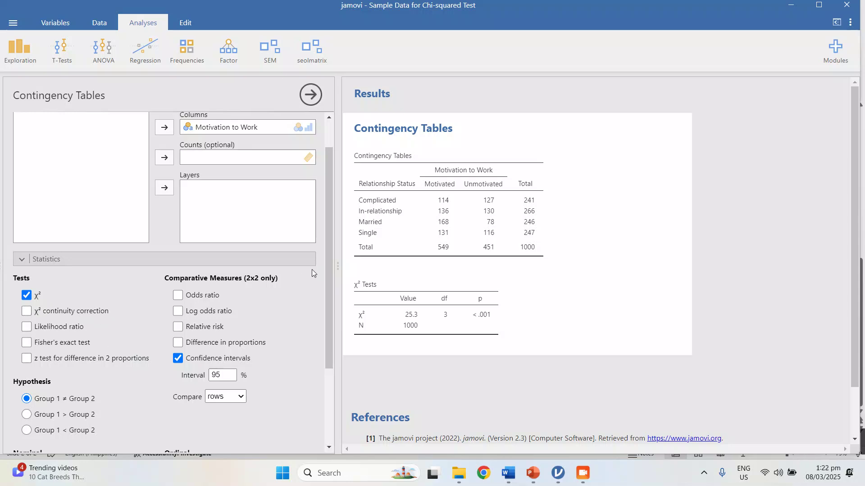
drag(330, 279, 327, 322)
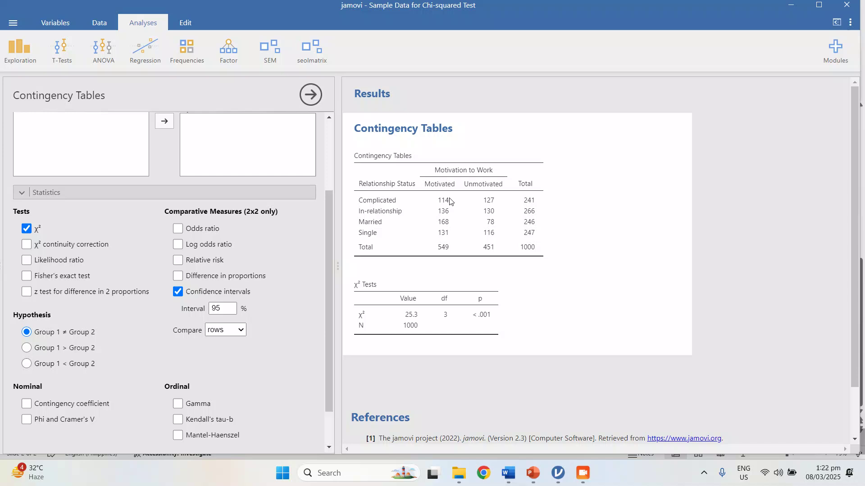
drag(325, 215, 325, 250)
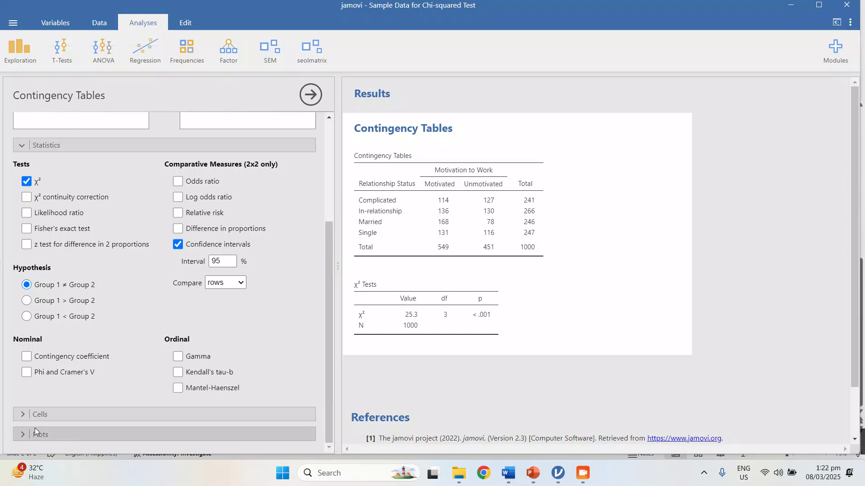
click(23, 417)
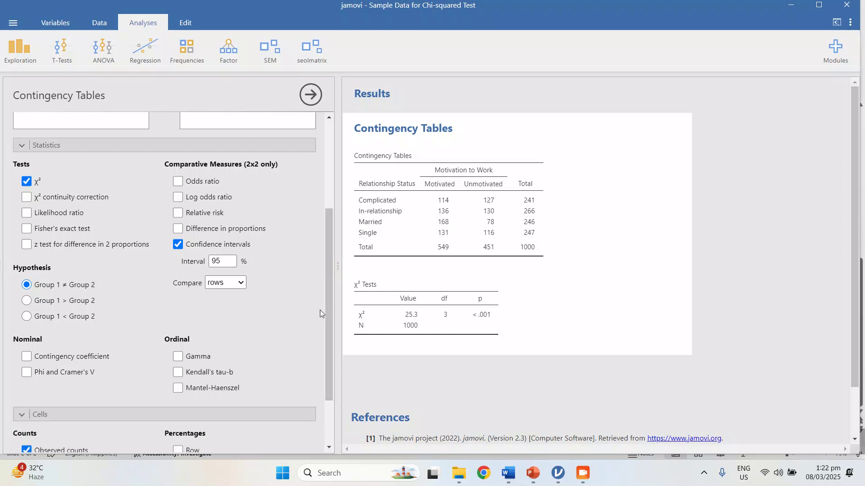
drag(326, 319, 323, 360)
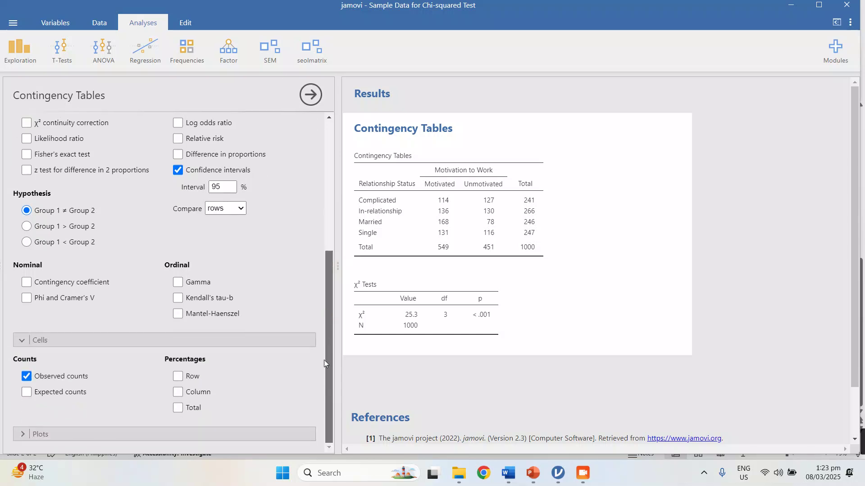
click(59, 395)
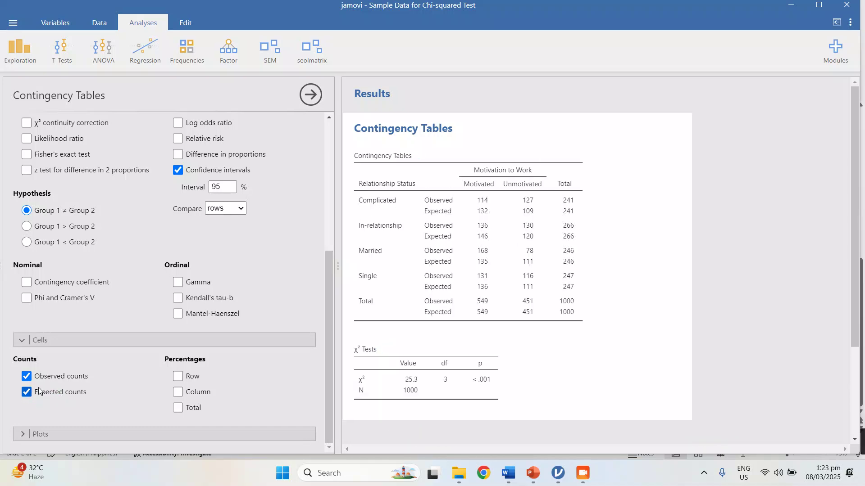
click(29, 374)
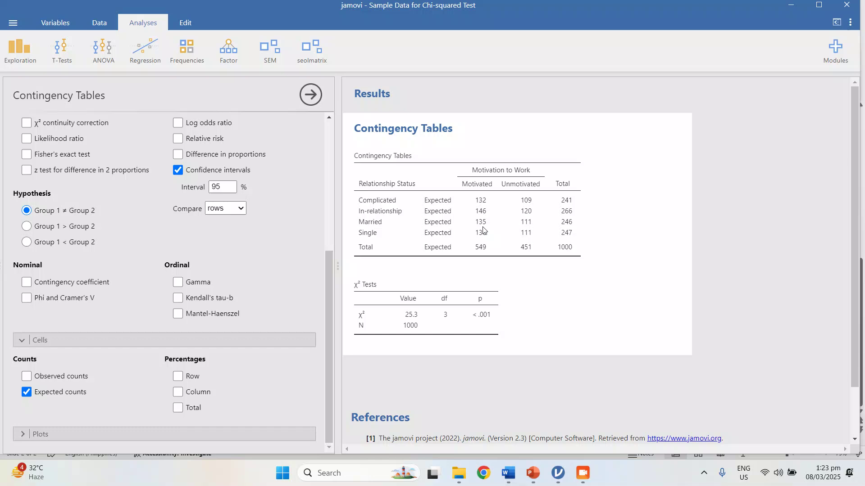
Step: Add Fisher's exact test to the contingency table analysis
drag(331, 299, 348, 251)
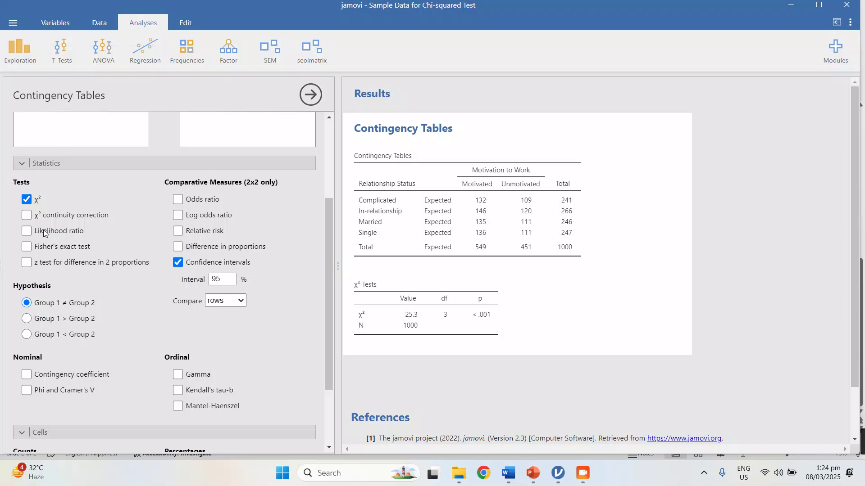
click(27, 248)
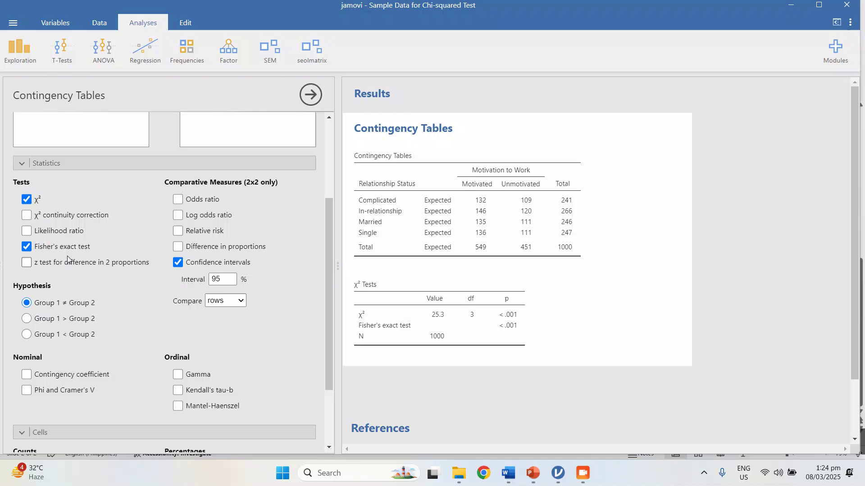
Step: Remove Fisher's exact test and show observed counts instead of expected counts in the contingency table cells
click(25, 248)
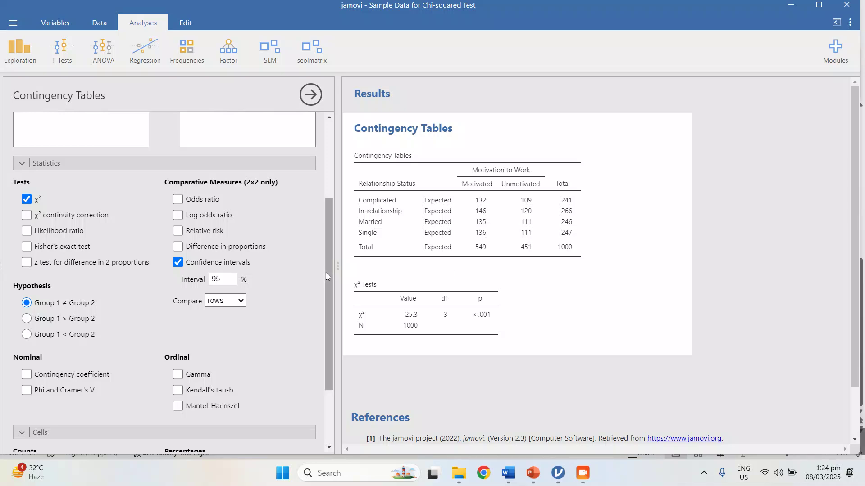
drag(326, 272, 328, 326)
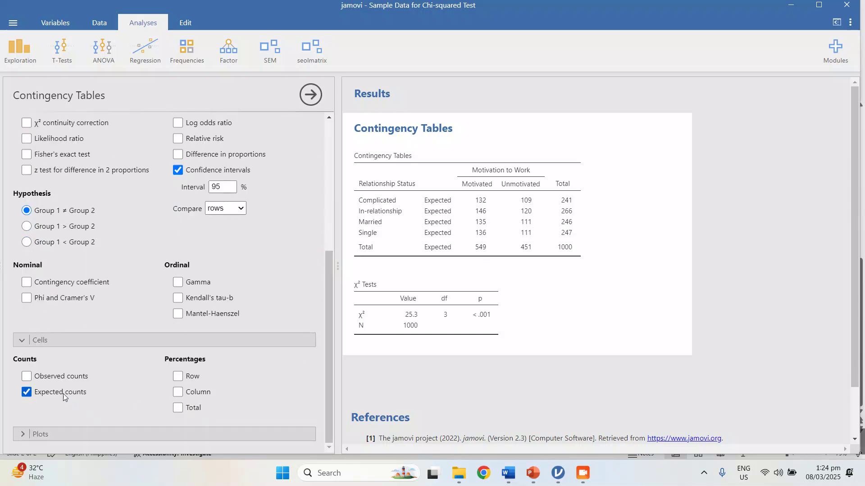
click(47, 377)
click(46, 393)
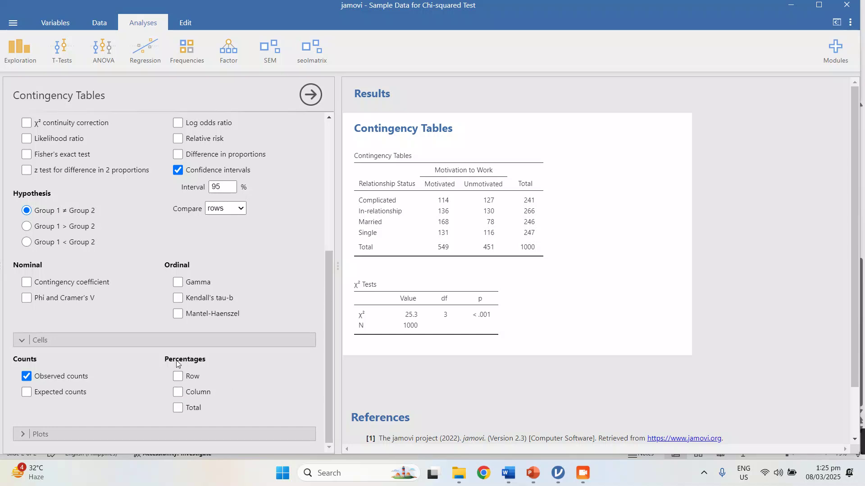
Step: Add column percentages to the contingency table cells and turn off the confidence intervals
click(177, 393)
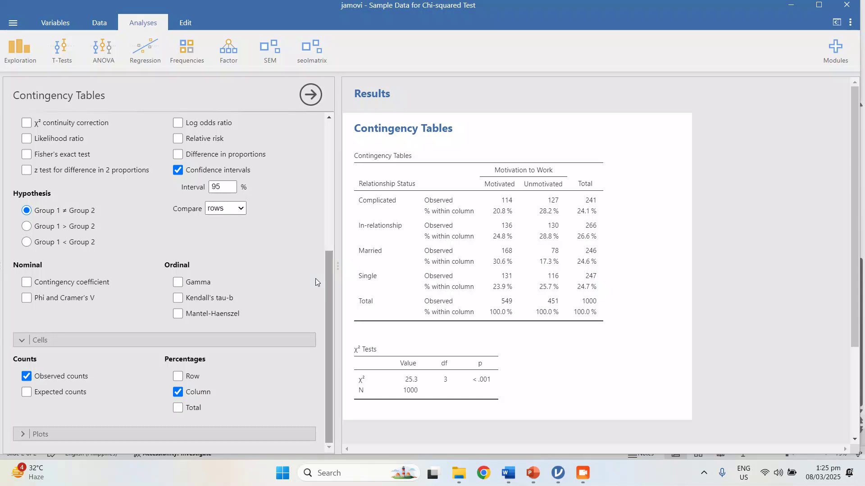
click(330, 274)
click(177, 170)
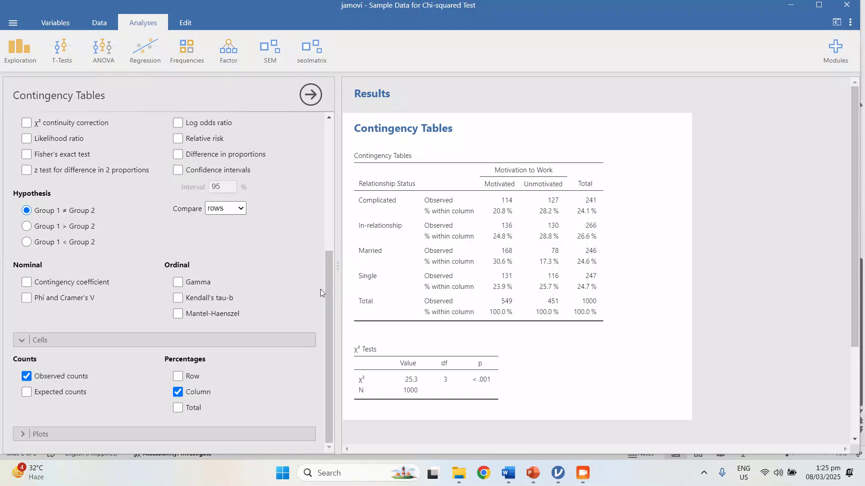
Step: Add the contingency coefficient and Phi and Cramer's V to the results, and remove the contingency coefficient again
mouse_move(329, 299)
mouse_down()
mouse_move(332, 231)
mouse_move(326, 309)
mouse_up()
click(28, 284)
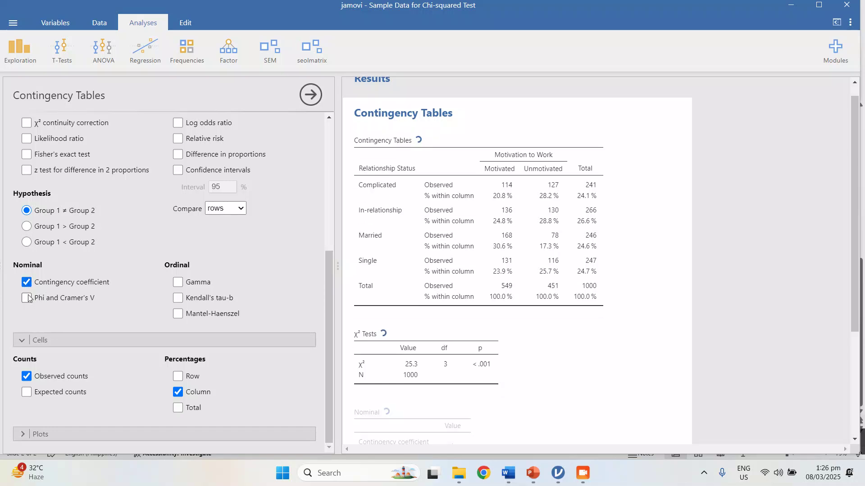
click(28, 298)
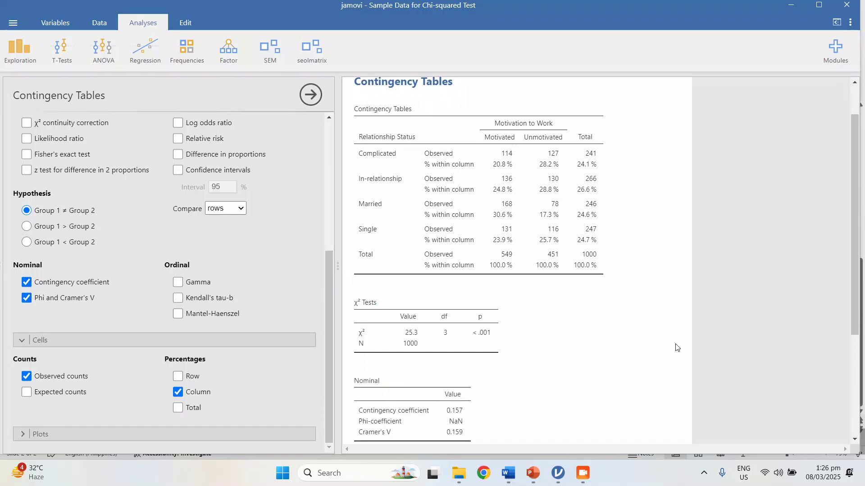
scroll(856, 315, down, 1)
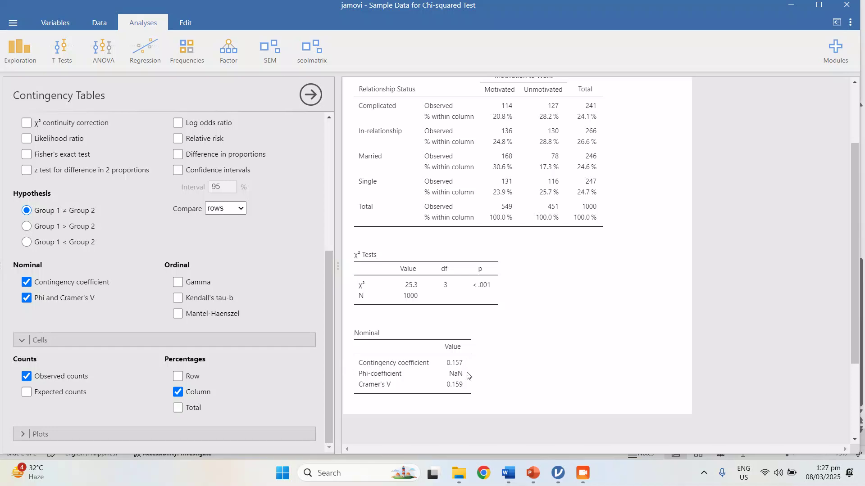
click(31, 282)
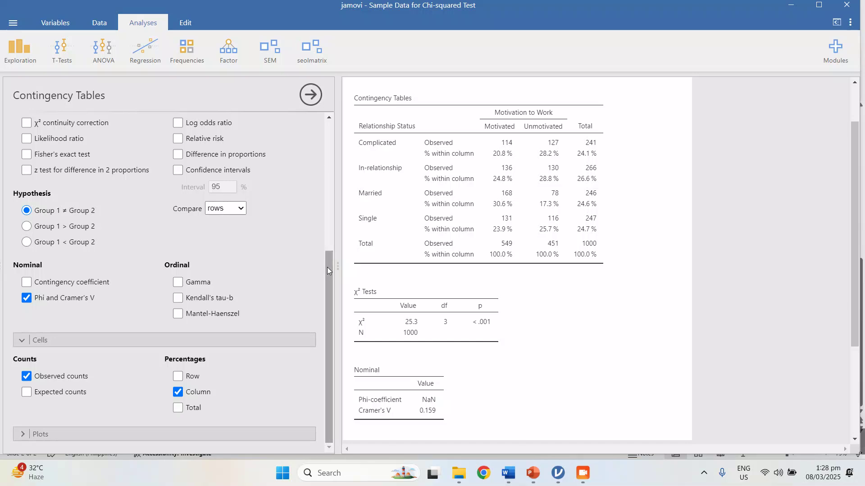
drag(328, 272, 326, 248)
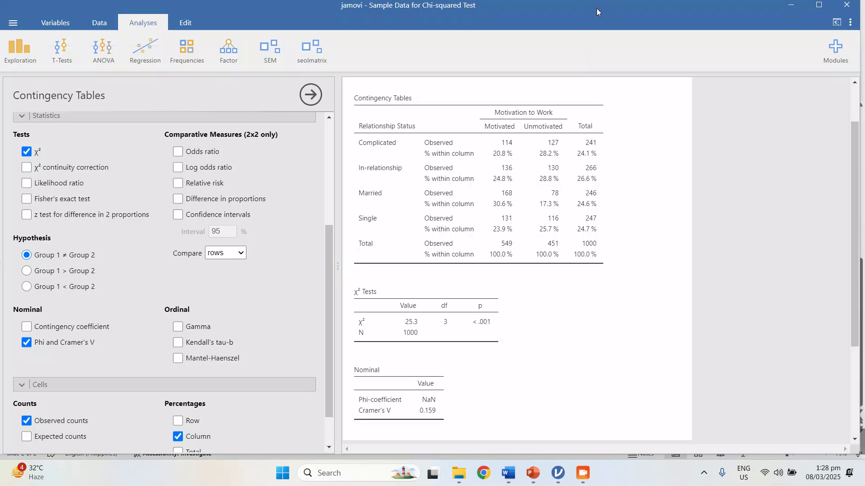
Step: Close the analysis options and arrange the jamovi results side by side with the Word document containing the sample chi-squared table
click(311, 94)
drag(539, 4, 221, 10)
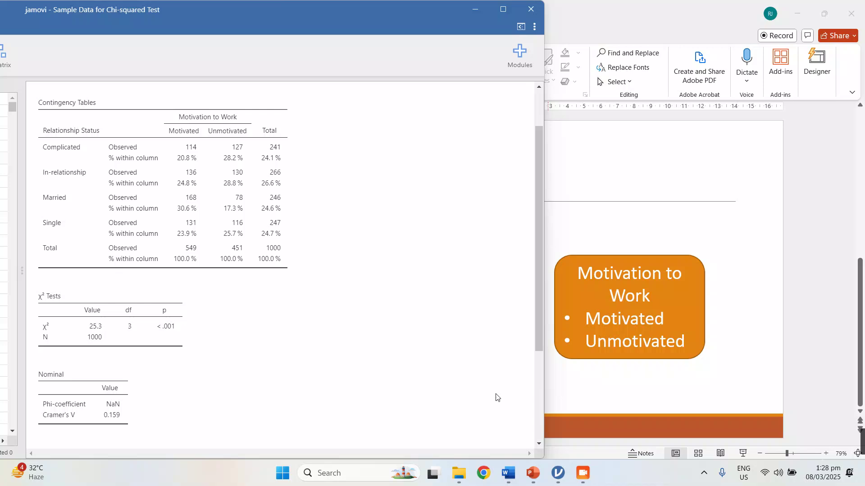
click(508, 473)
double_click(639, 9)
drag(274, 28, 717, 15)
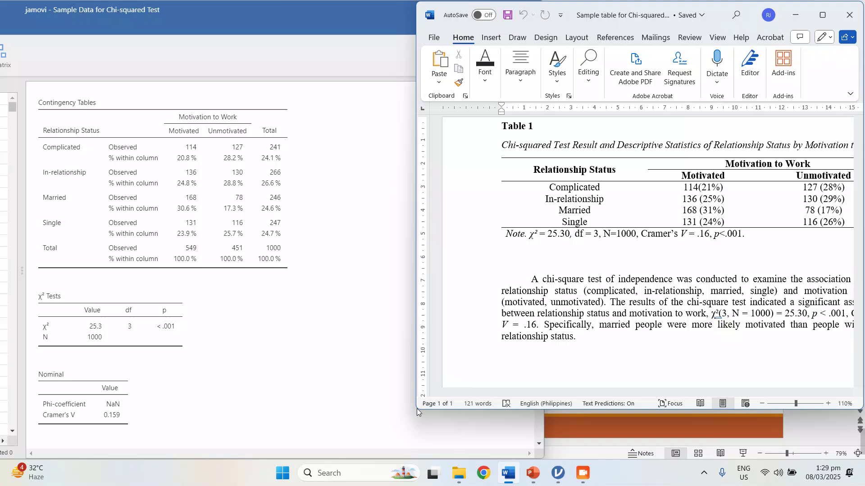
click(469, 366)
drag(418, 409, 320, 459)
click(156, 173)
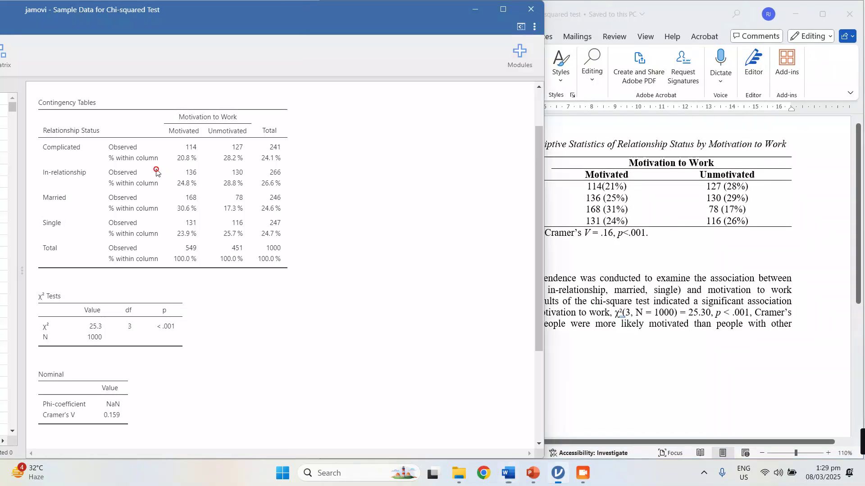
drag(544, 198, 333, 228)
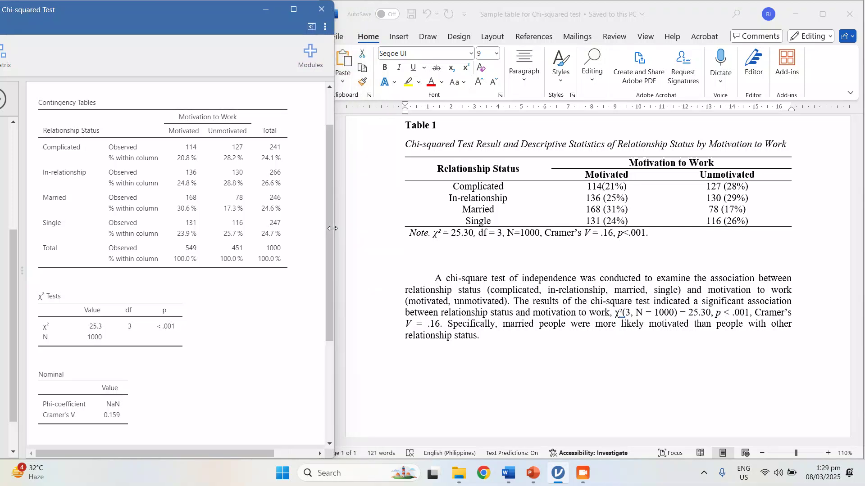
click(408, 216)
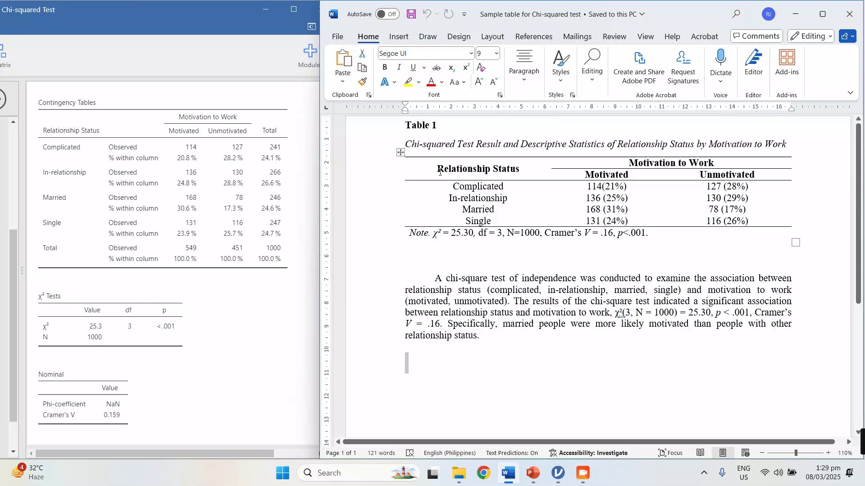
Step: Compare the Word table's headings, counts and rounded column percentages with the contingency table in the jamovi results
drag(437, 169, 522, 171)
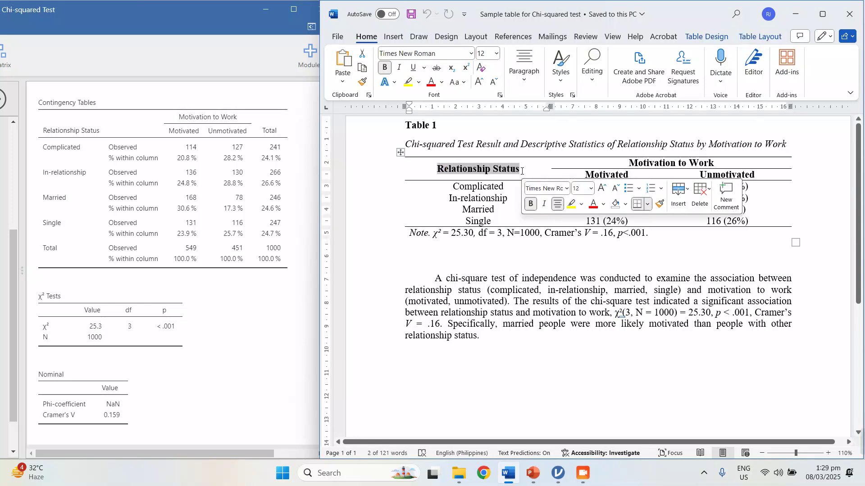
click(479, 186)
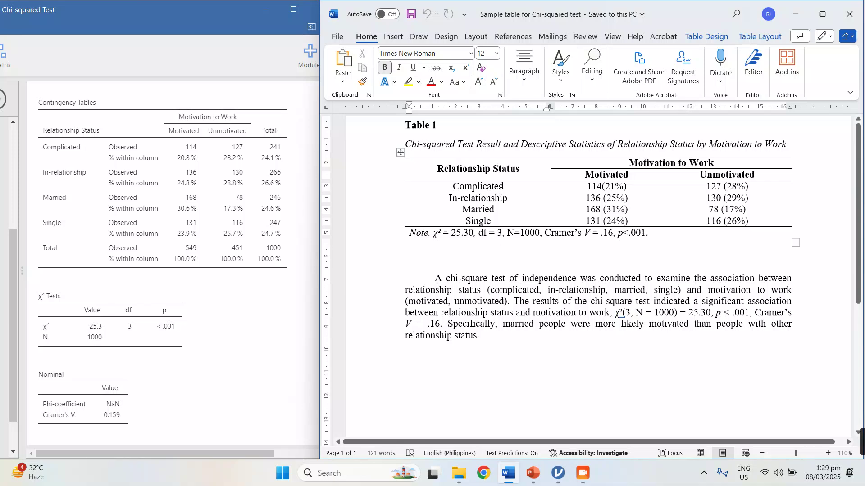
click(665, 163)
triple_click(691, 163)
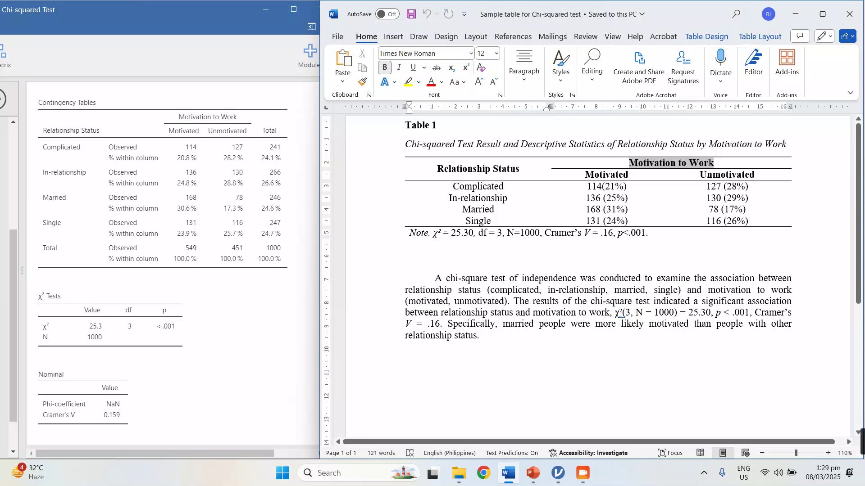
click(647, 164)
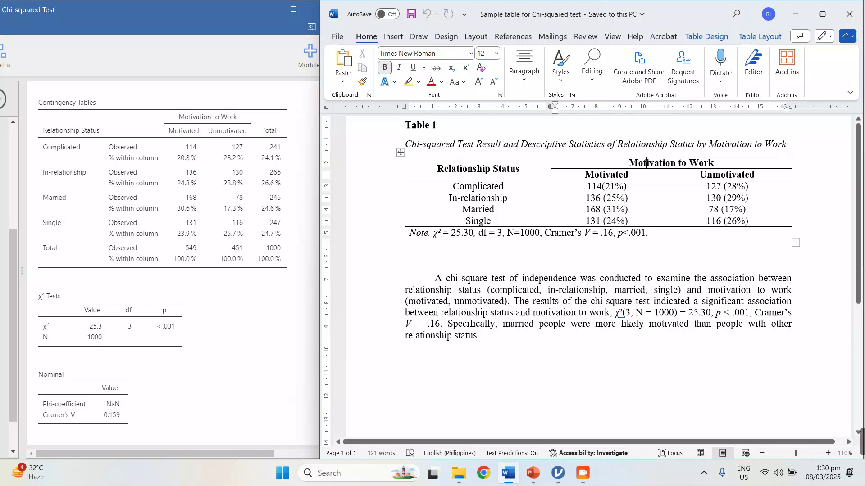
mouse_move(615, 187)
mouse_down()
mouse_move(605, 186)
mouse_move(617, 185)
mouse_up()
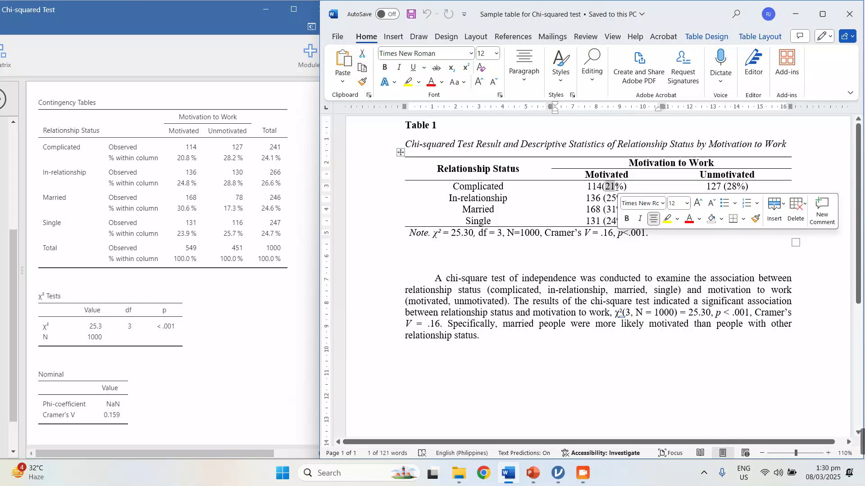
click(632, 185)
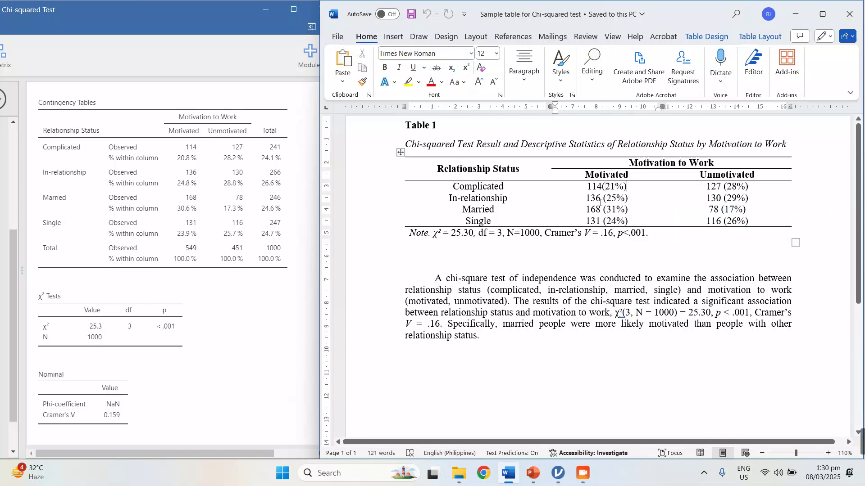
click(601, 198)
click(624, 185)
click(251, 254)
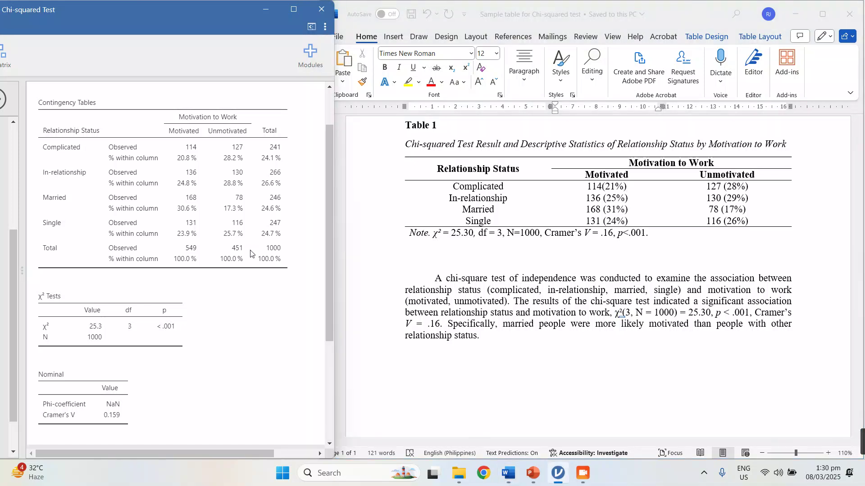
Step: Compare the statistics in the note below the Word table with the χ² Tests and Nominal results in jamovi
drag(328, 256, 323, 300)
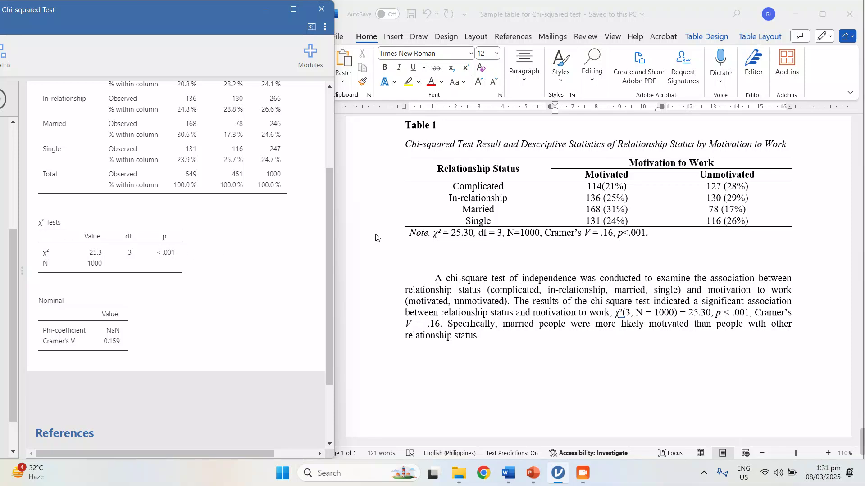
click(432, 235)
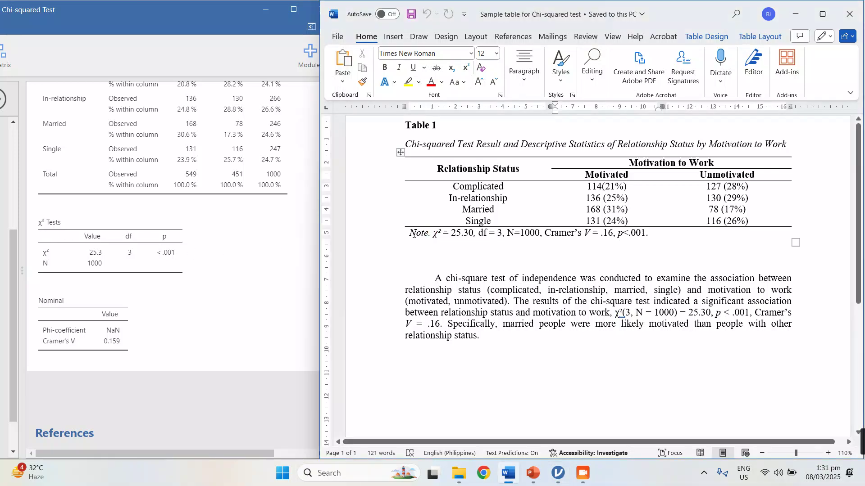
click(414, 234)
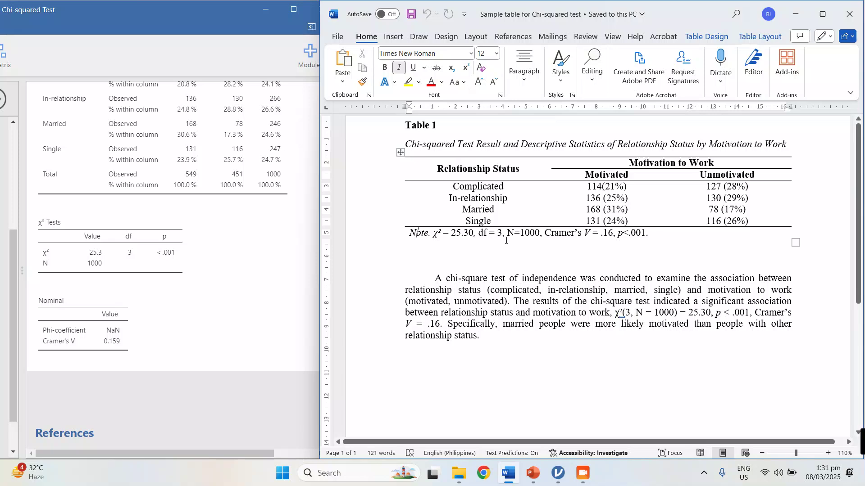
drag(429, 234, 439, 231)
click(431, 234)
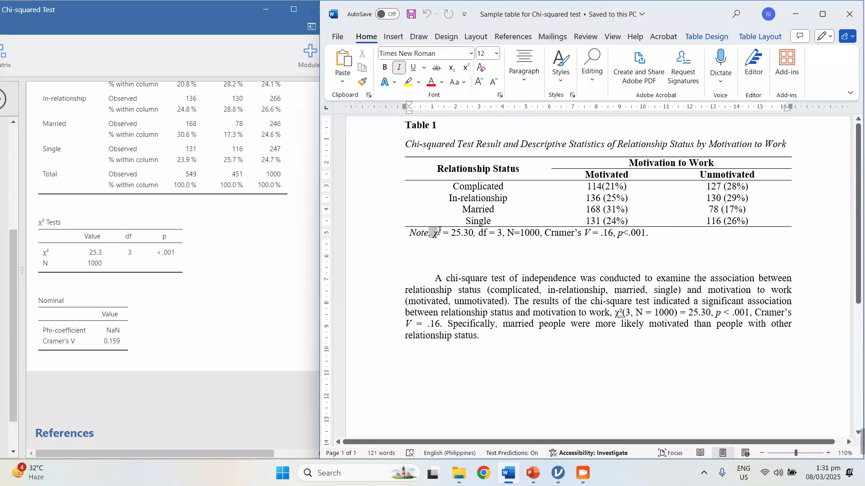
double_click(587, 232)
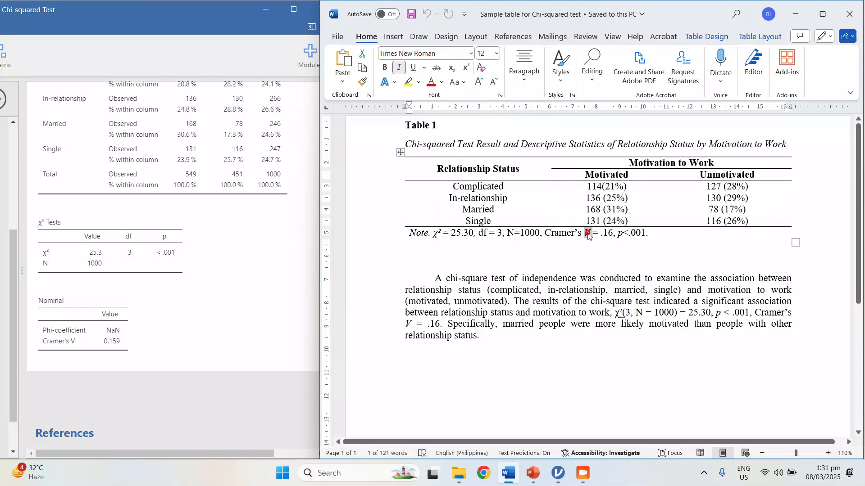
click(588, 234)
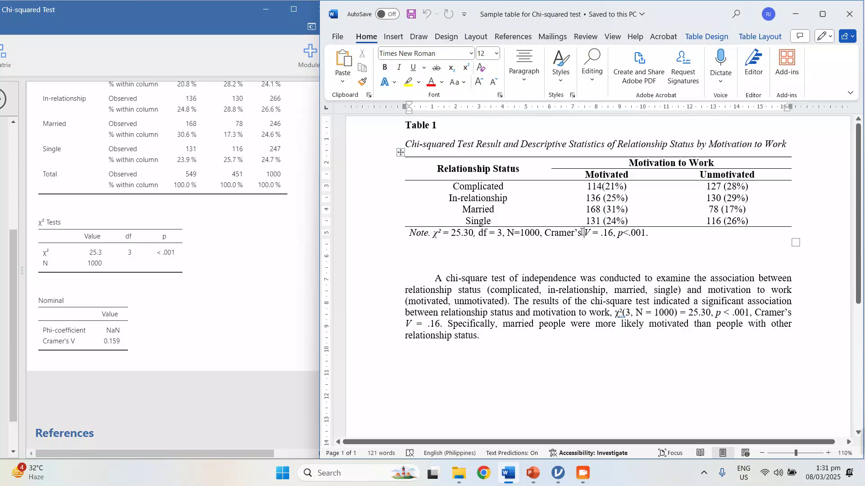
double_click(588, 233)
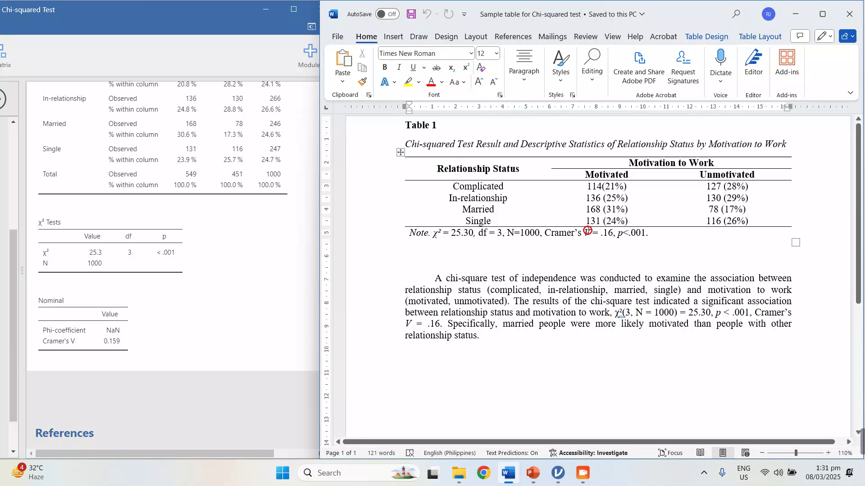
click(620, 234)
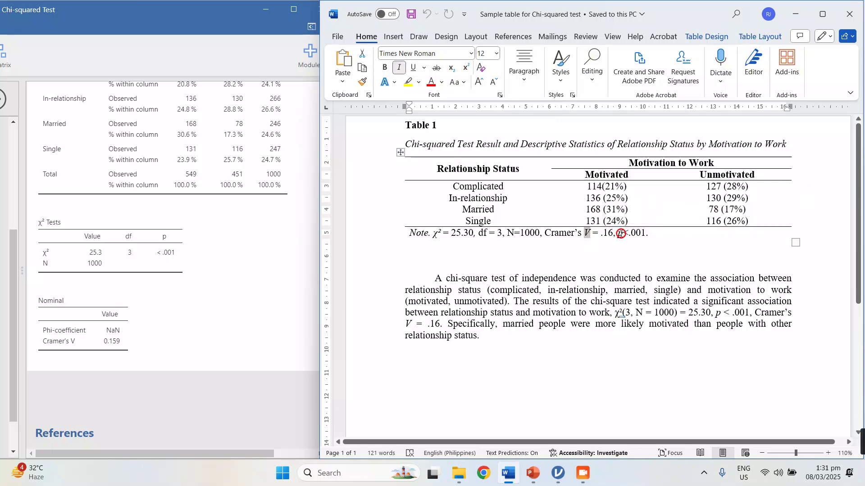
right_click(512, 233)
click(514, 235)
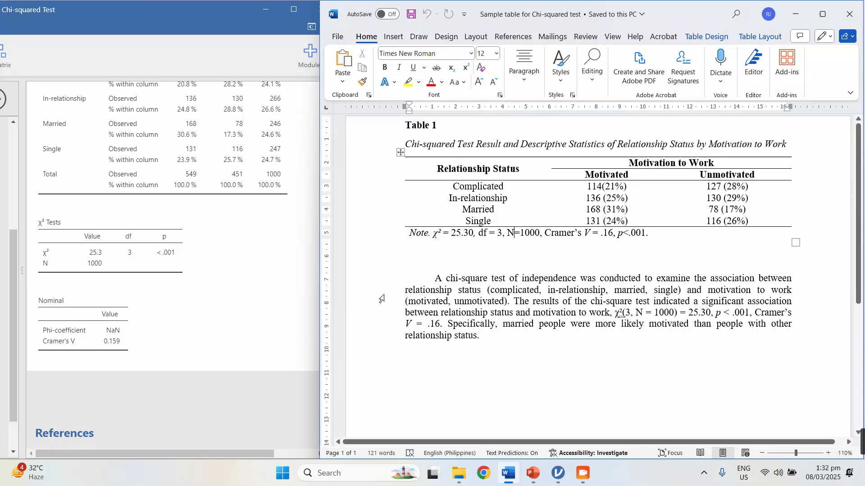
Step: Read the opening sentence of the results paragraph, including the categories listed for relationship status and motivation to work
click(461, 253)
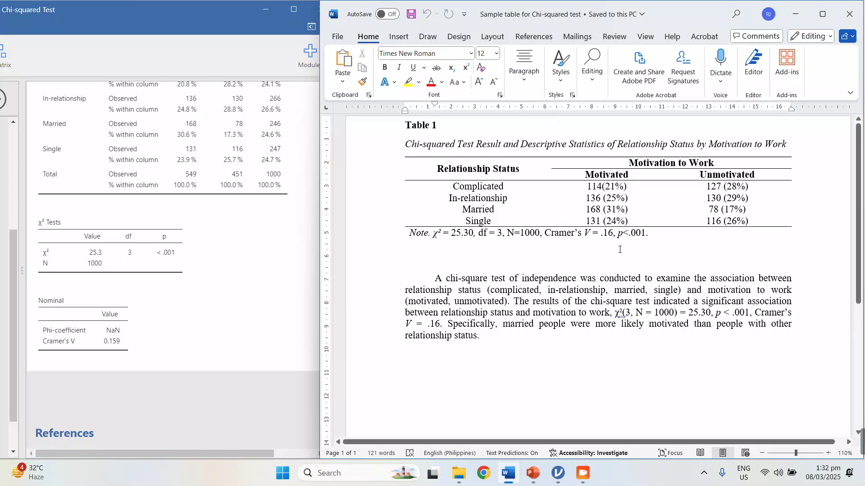
click(635, 252)
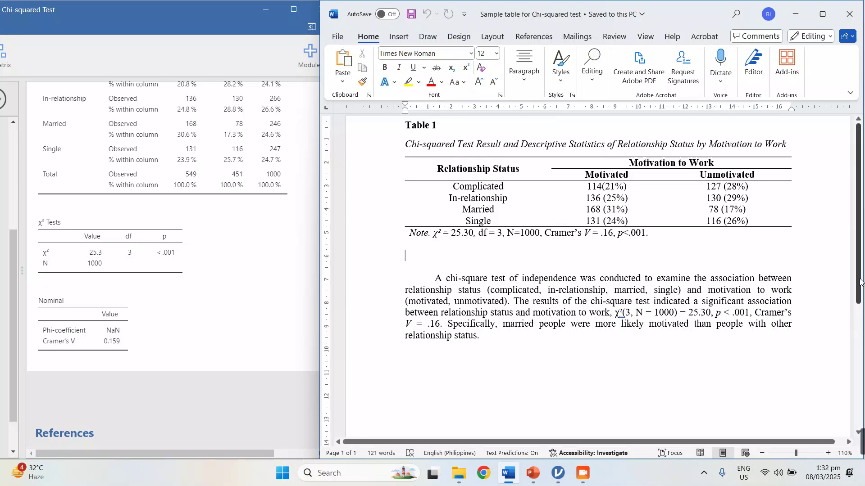
drag(860, 283, 858, 294)
drag(433, 255, 581, 267)
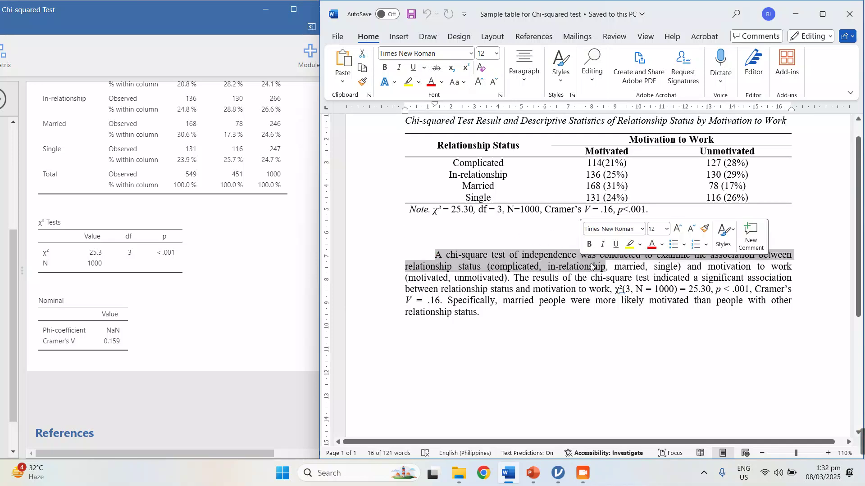
click(729, 259)
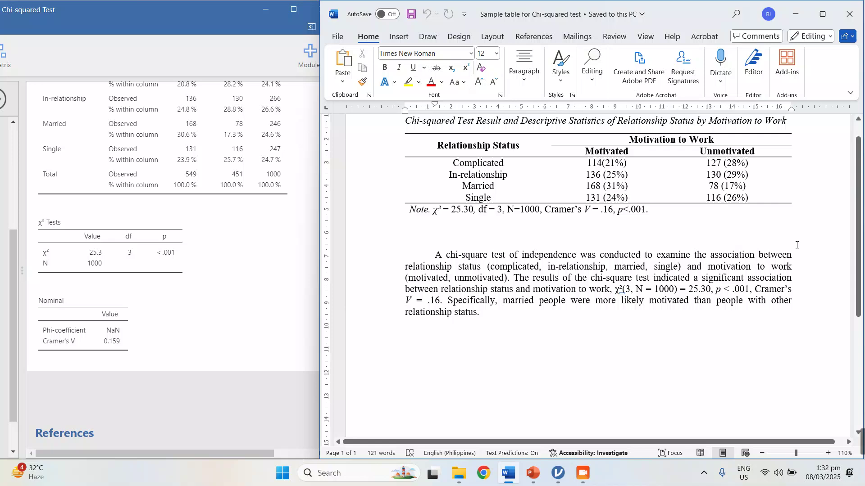
drag(862, 243, 863, 239)
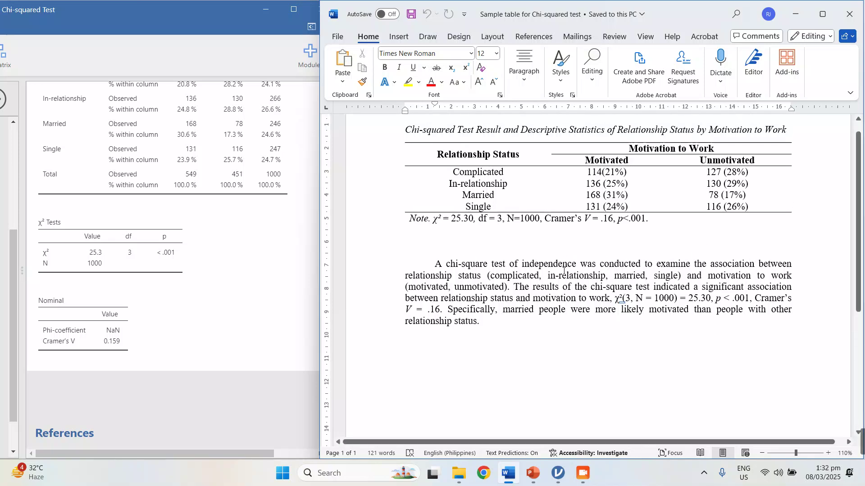
drag(676, 276, 490, 277)
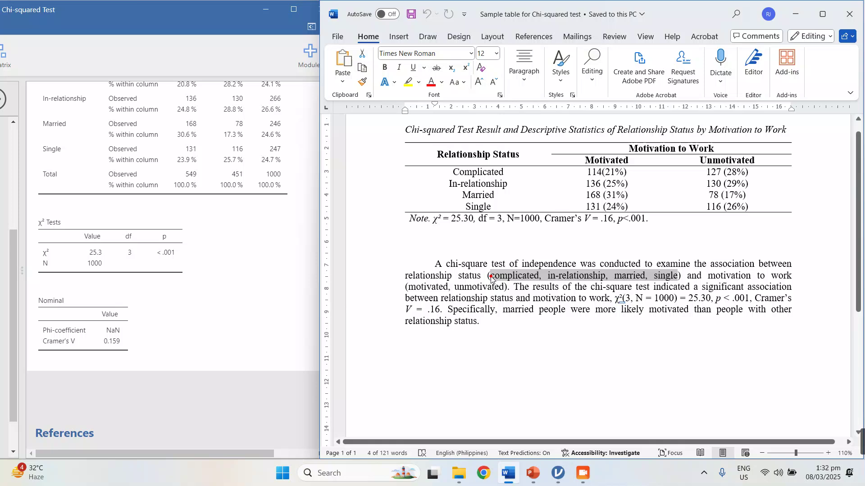
click(492, 278)
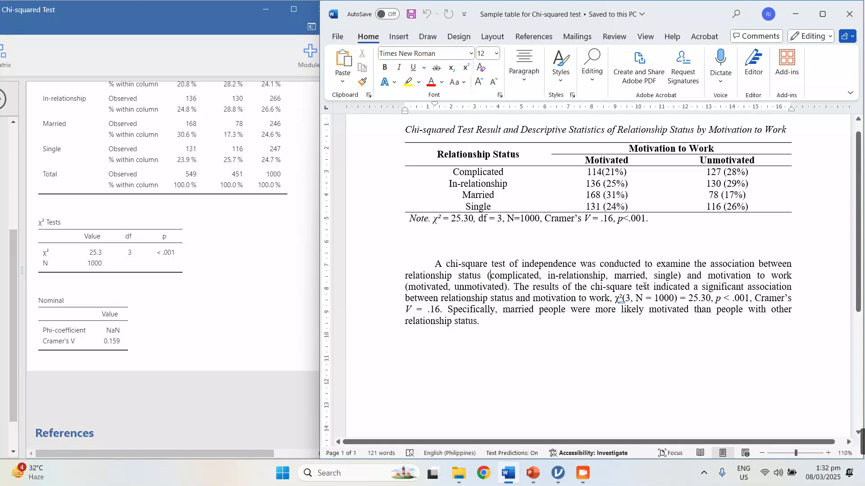
drag(413, 287, 504, 287)
click(484, 285)
Step: Change both occurrences of "chi-square" in the results paragraph to "chi-squared" and save the document
click(488, 266)
text(d)
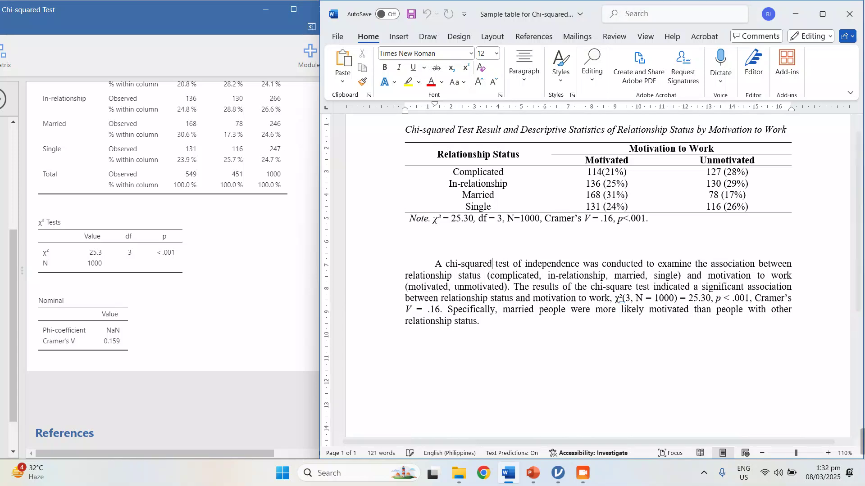
click(632, 287)
text(d)
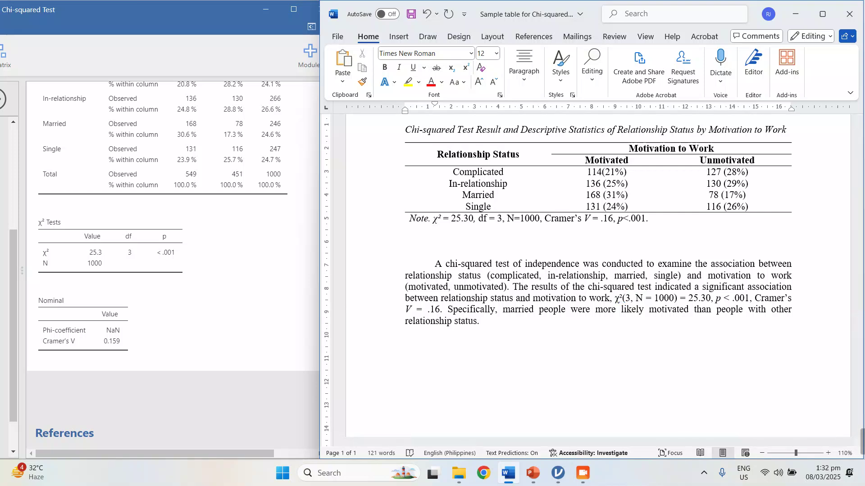
click(411, 14)
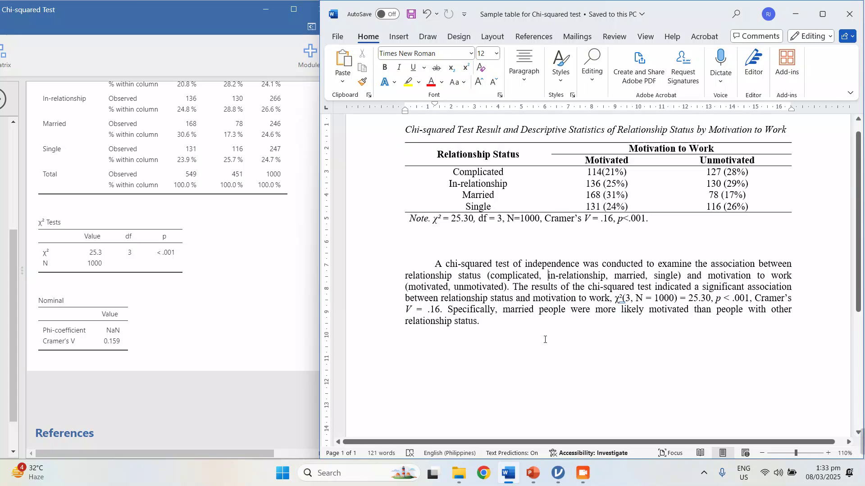
Step: Examine how the paragraph names the test and writes the degrees of freedom and sample size in parentheses after χ²
click(553, 327)
drag(492, 264, 476, 263)
click(462, 267)
double_click(628, 299)
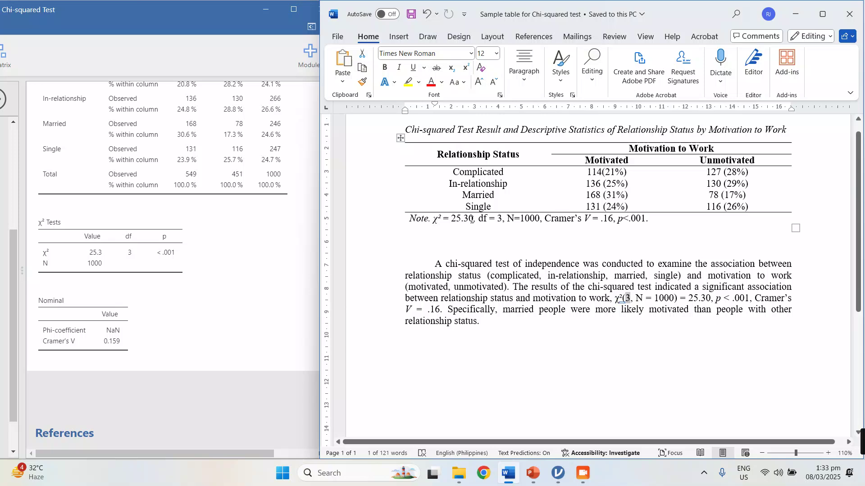
click(660, 299)
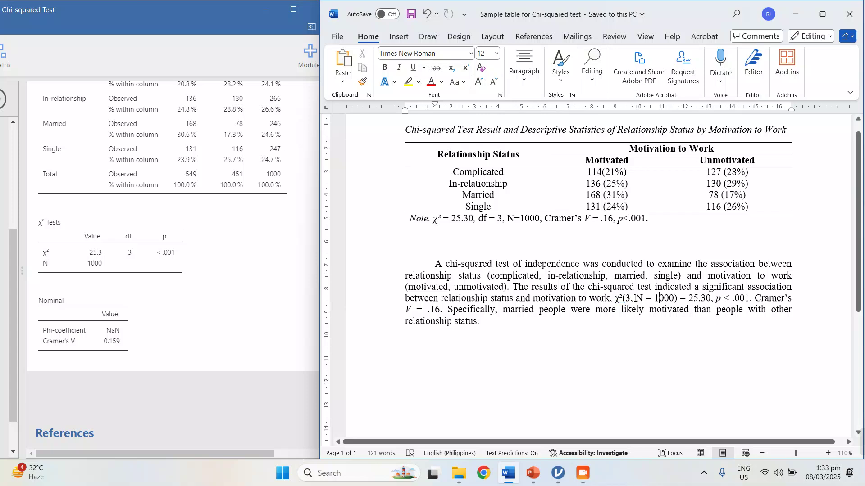
click(650, 298)
click(632, 298)
text(,)
drag(636, 298, 636, 298)
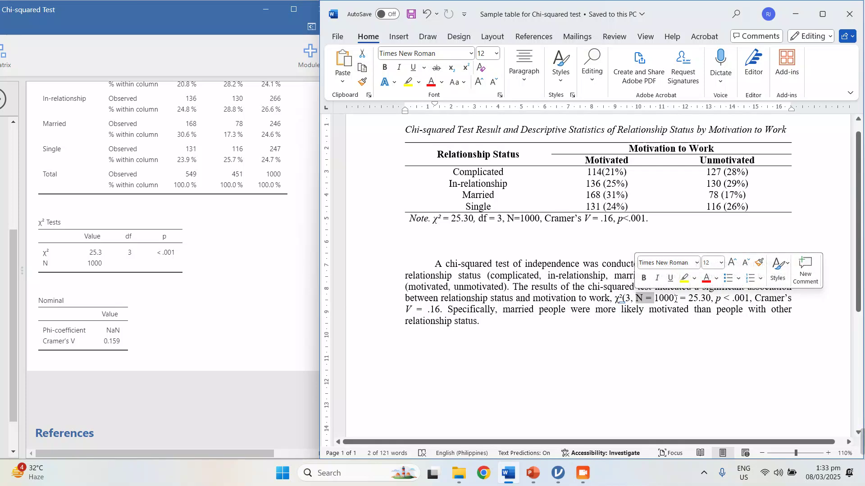
drag(675, 299, 654, 298)
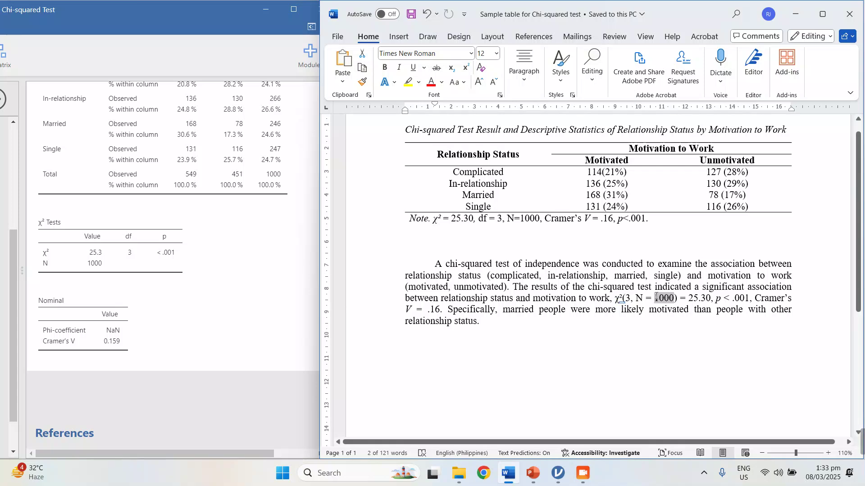
click(633, 331)
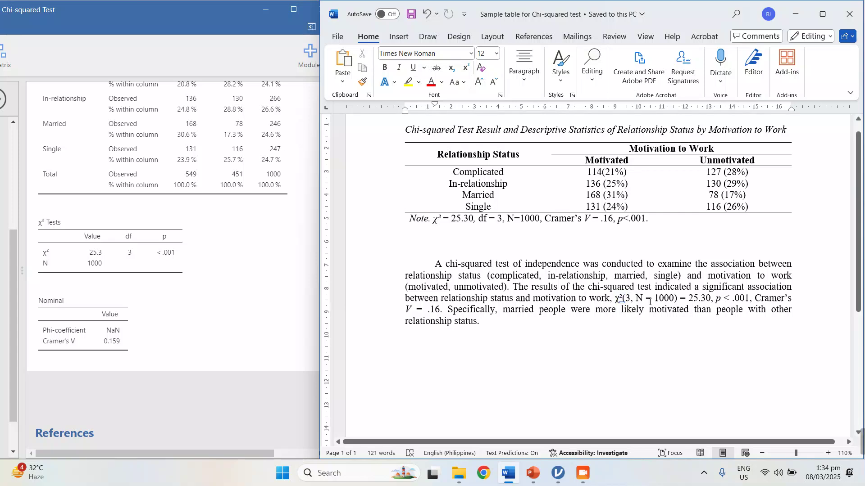
drag(640, 299, 649, 298)
click(658, 297)
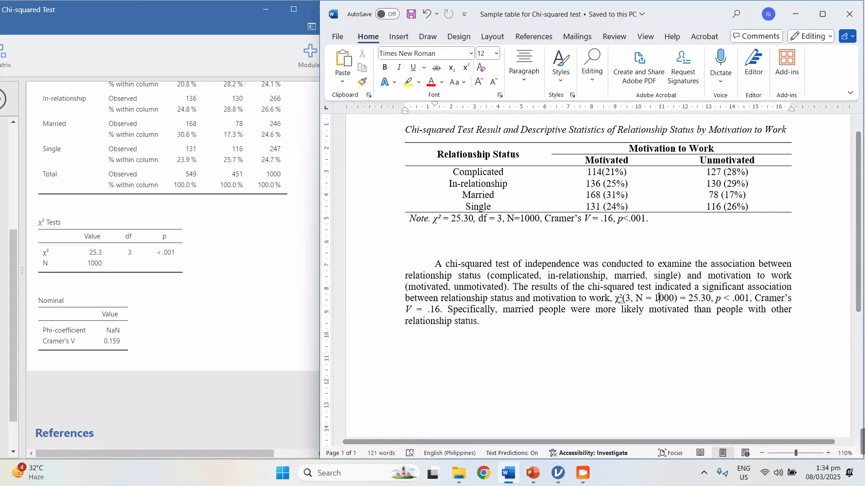
Step: Compare the chi-squared value and Cramer's V reported in the paragraph with the note below the table
click(626, 298)
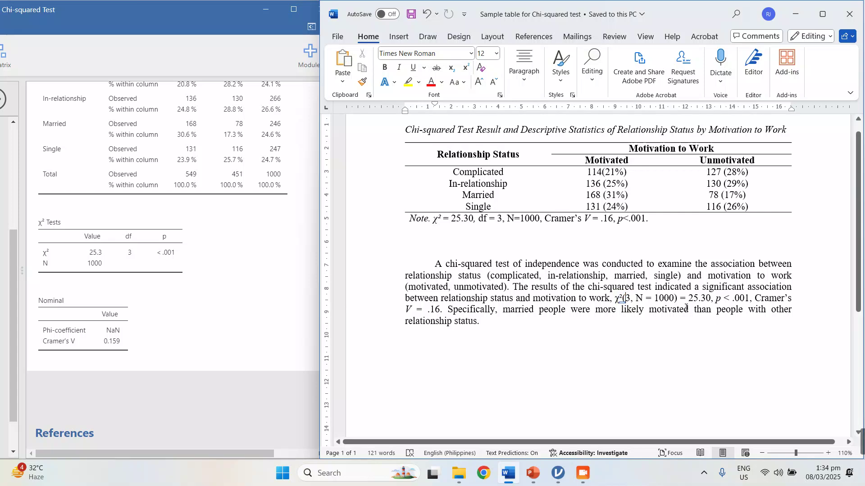
click(469, 218)
double_click(469, 219)
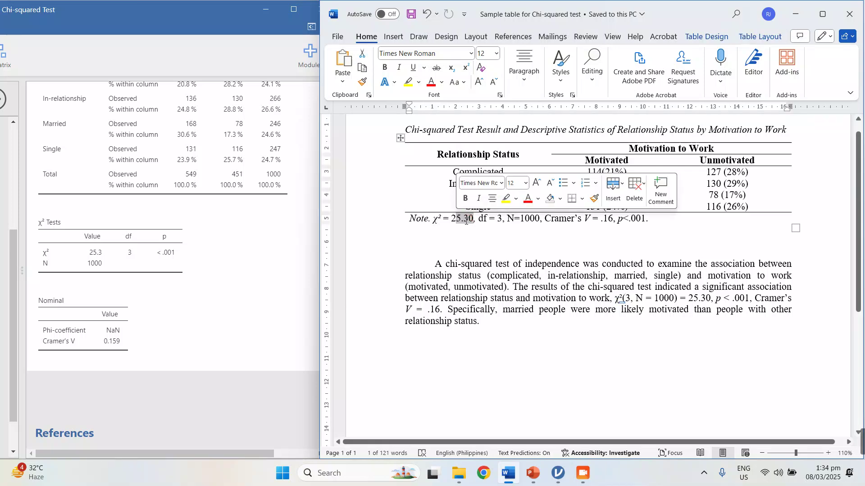
click(744, 360)
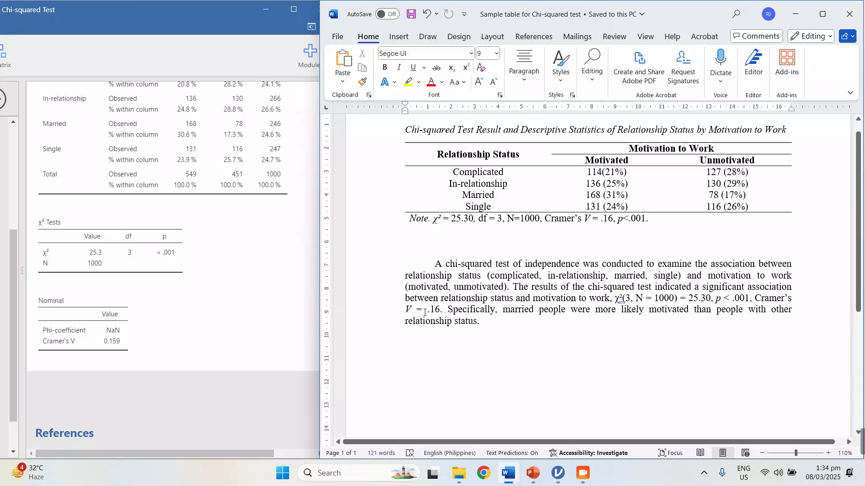
click(524, 326)
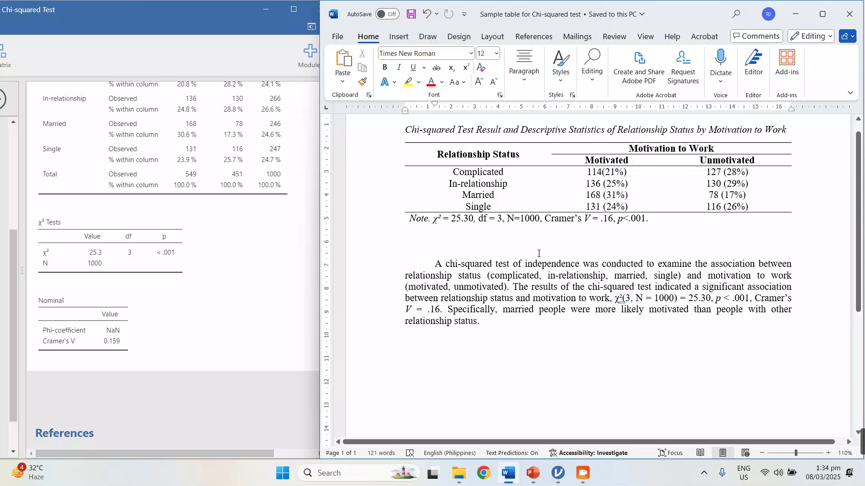
Step: Insert an equation at the end of the paragraph, bring up the Greek letter symbols, and remove the equation again
click(398, 36)
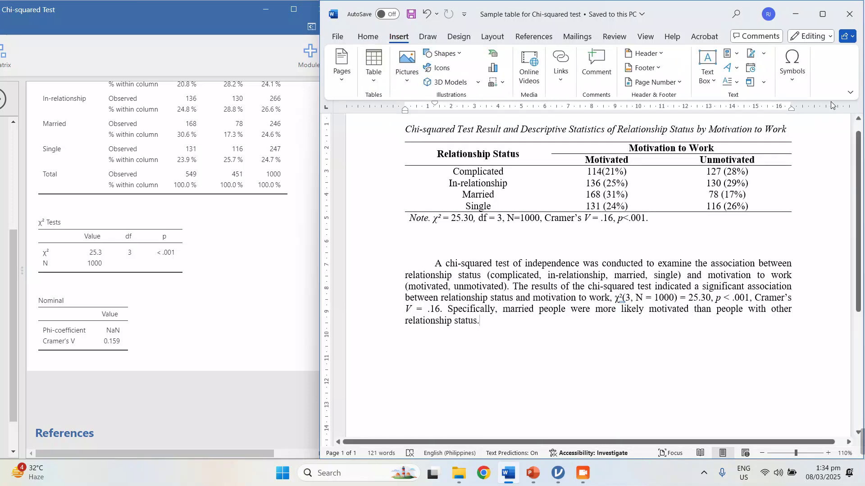
click(804, 72)
click(794, 116)
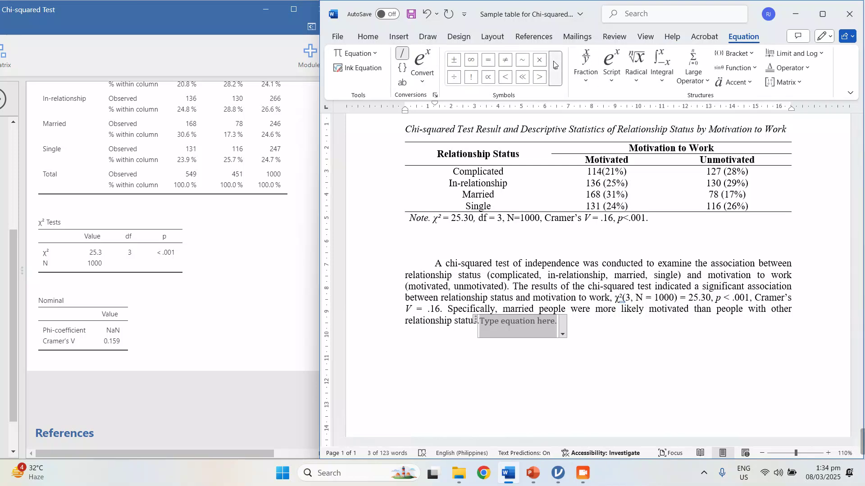
click(553, 68)
click(567, 63)
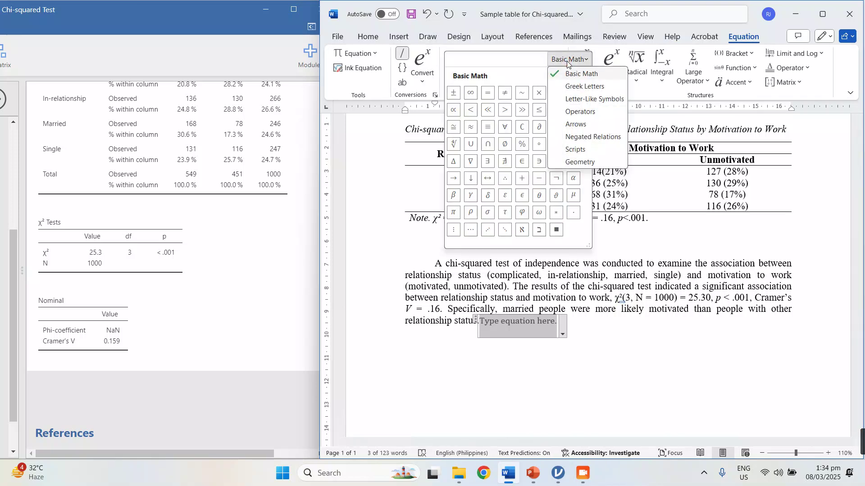
click(574, 86)
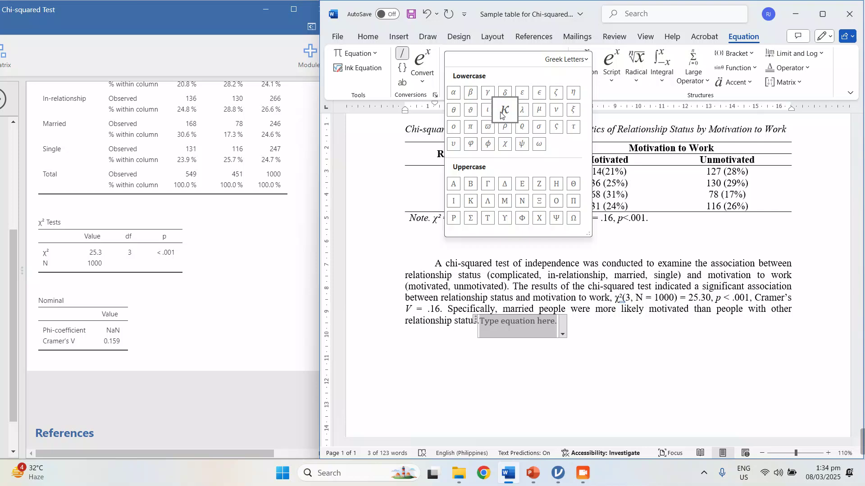
click(489, 147)
key(BackSpace)
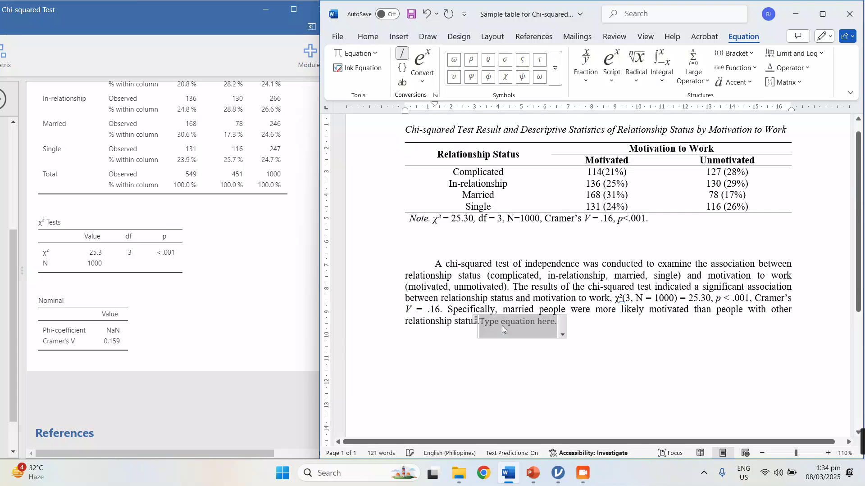
key(BackSpace)
key(ctrl+z)
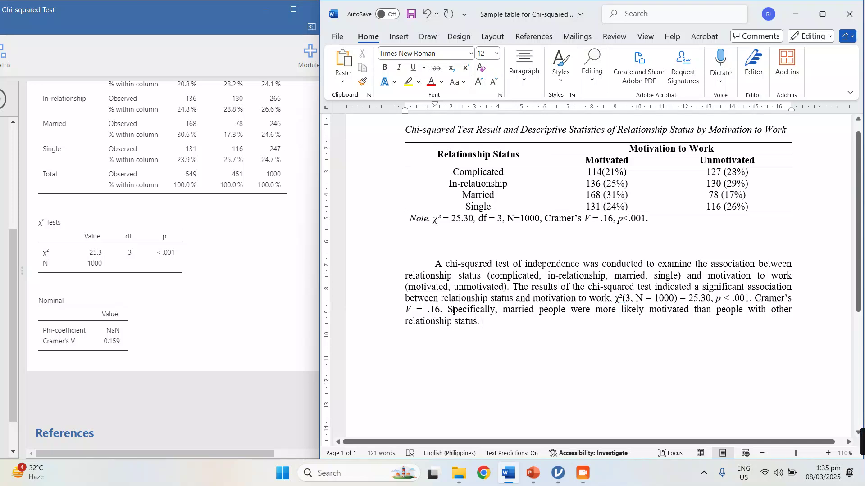
Step: Compare the paragraph's closing sentence about married people with the Married row's motivated count and percentage in the table
drag(460, 309, 472, 310)
click(472, 310)
drag(512, 312, 550, 323)
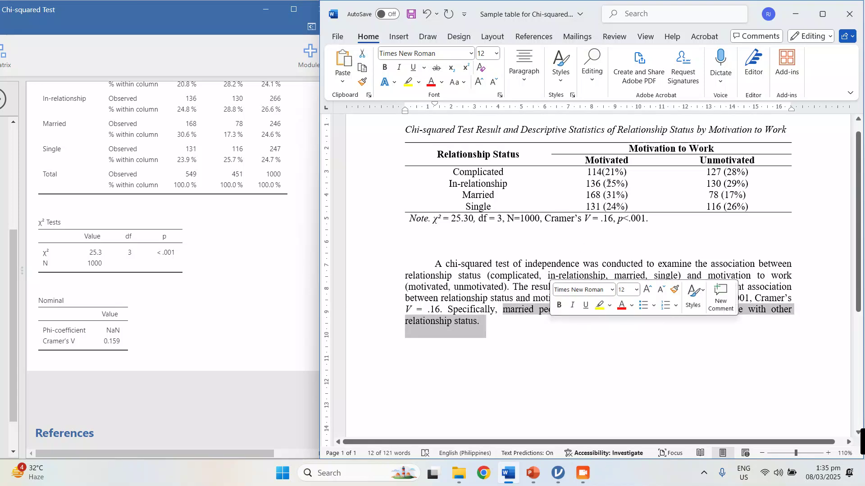
click(528, 329)
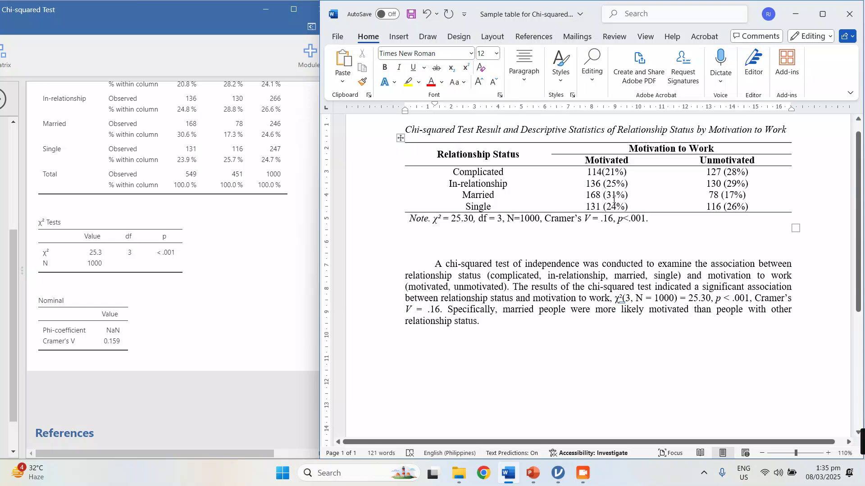
drag(630, 196, 459, 198)
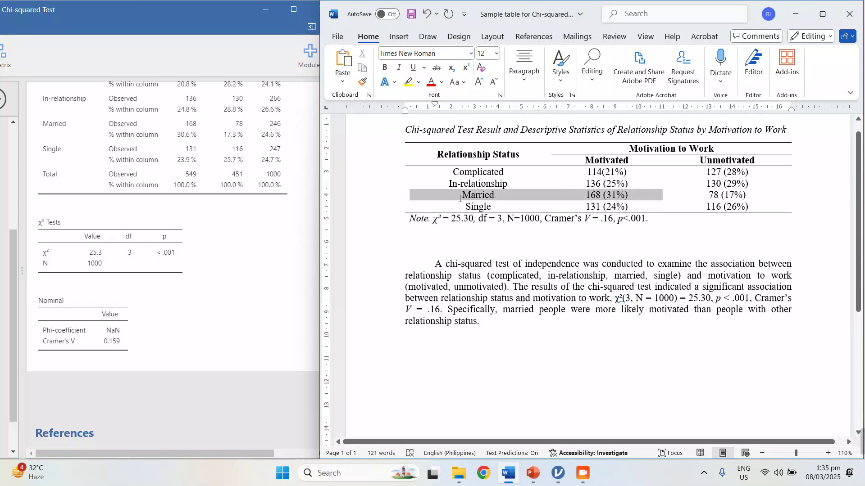
click(457, 199)
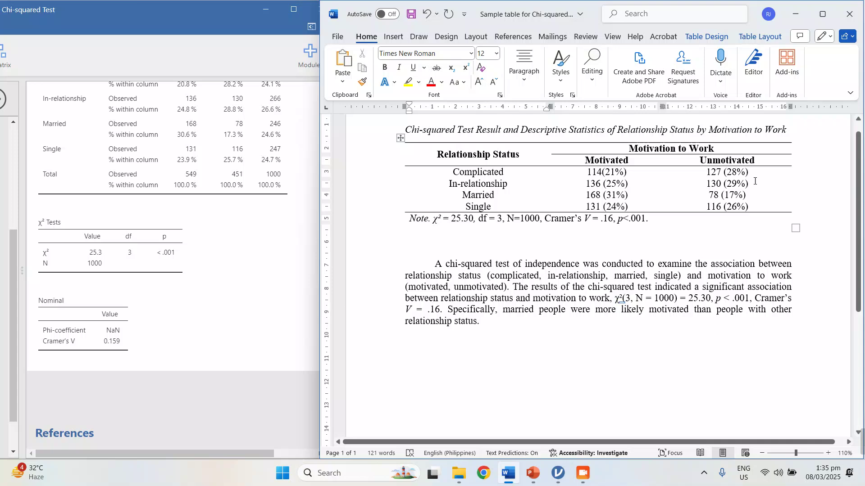
Step: Examine the In-relationship row across the Motivated and Unmotivated columns as another possible finding to report in the paragraph
drag(753, 185, 515, 184)
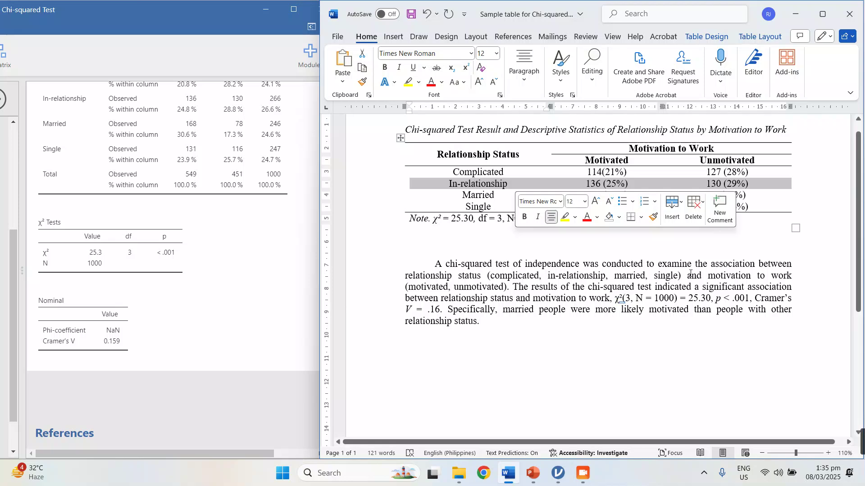
click(682, 287)
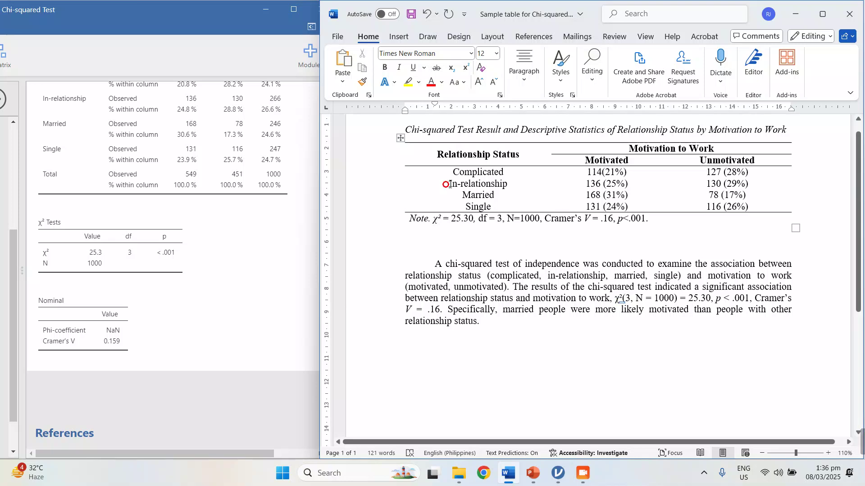
drag(446, 185, 694, 181)
drag(761, 181, 793, 184)
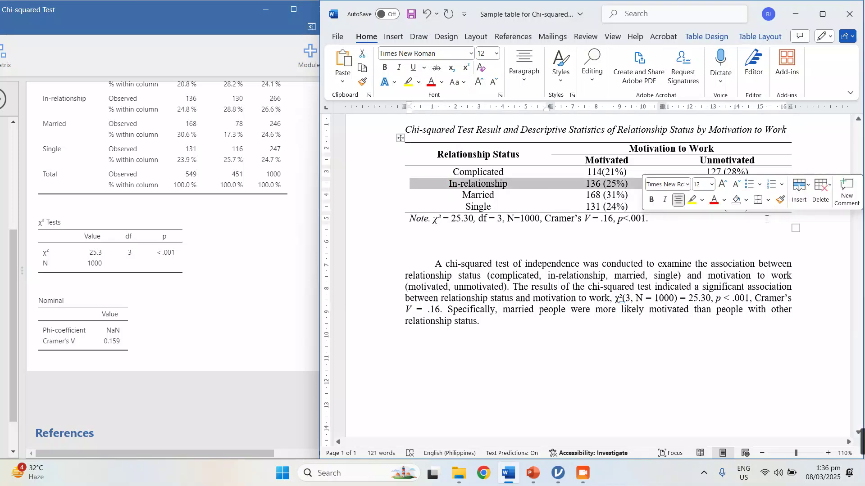
click(670, 276)
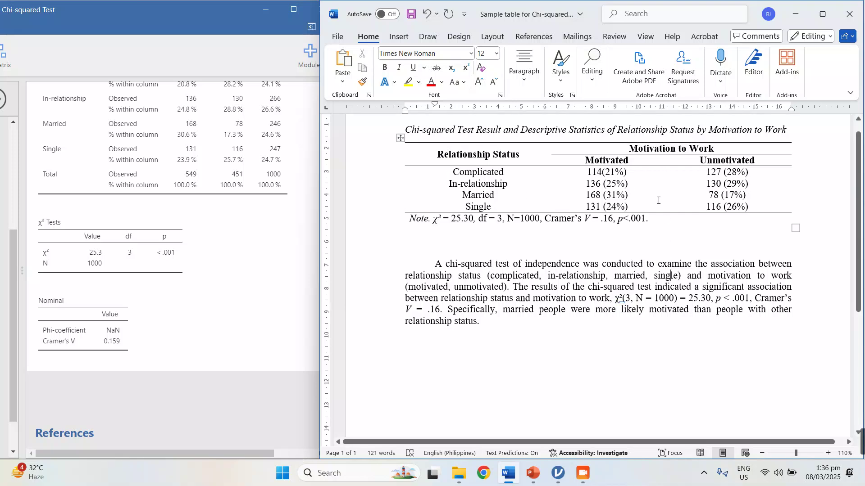
key(ctrl+End)
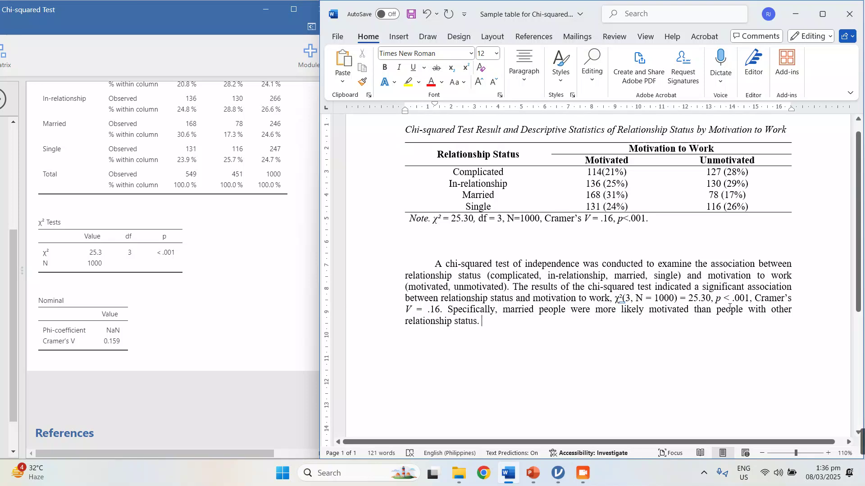
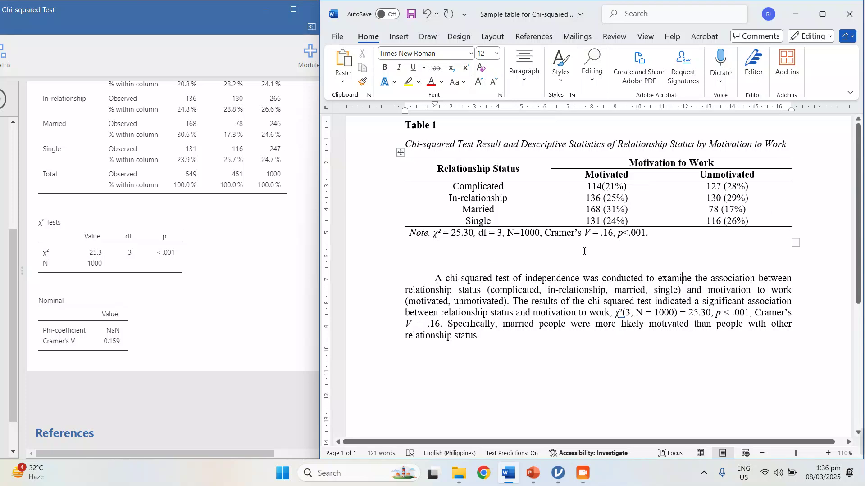
Step: Compare the sample size in the Word table note with the contingency table total in jamovi, and review the note's full set of statistics
click(318, 222)
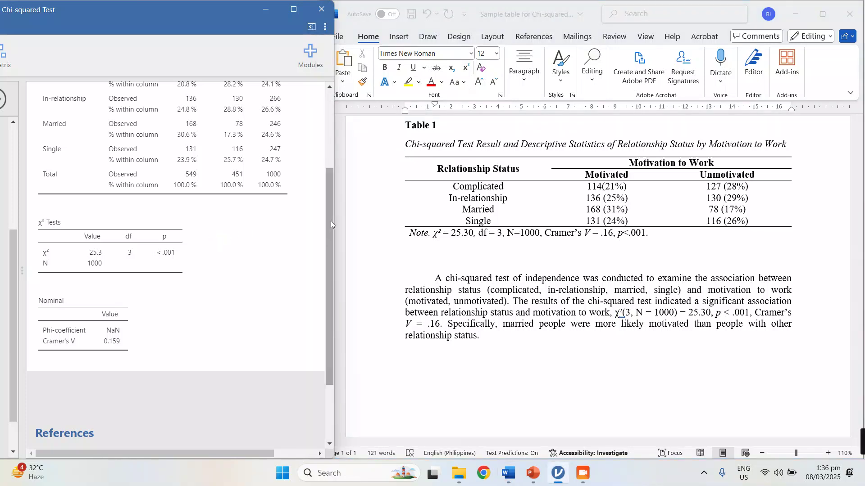
drag(331, 221, 340, 166)
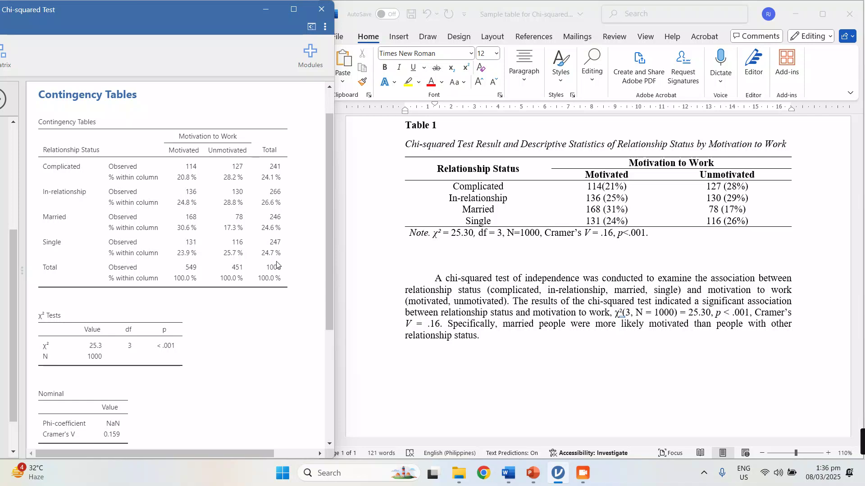
key(alt+Tab)
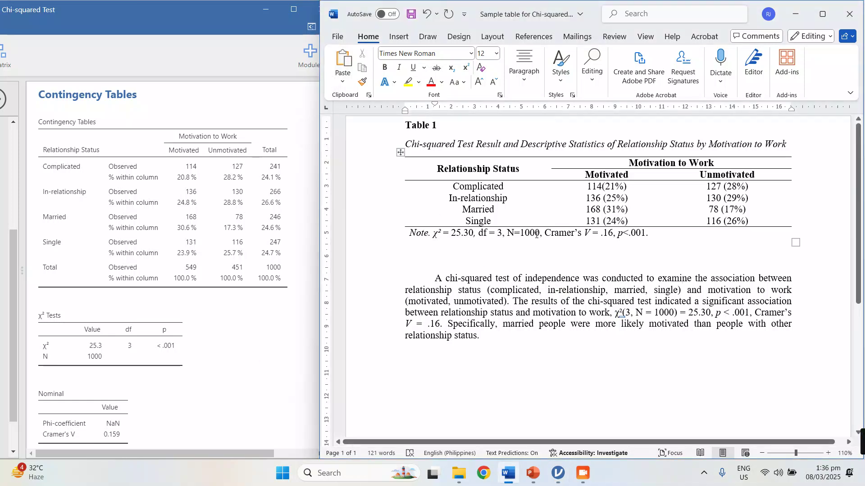
drag(541, 232, 514, 233)
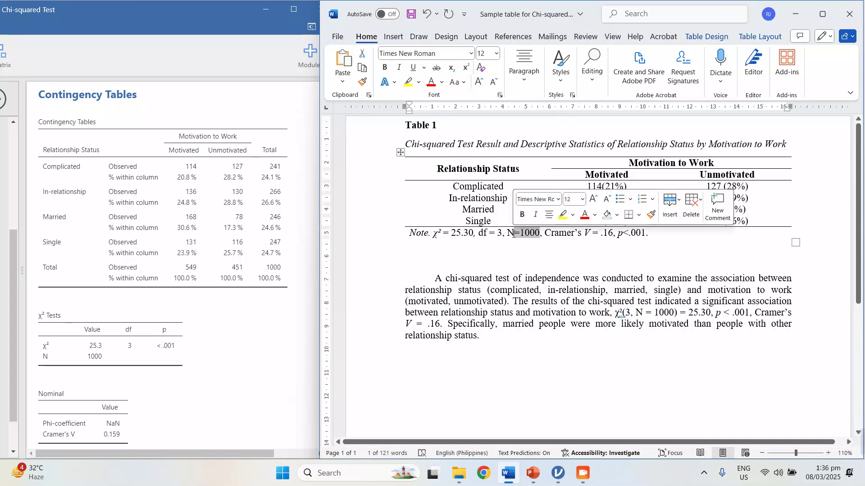
click(497, 268)
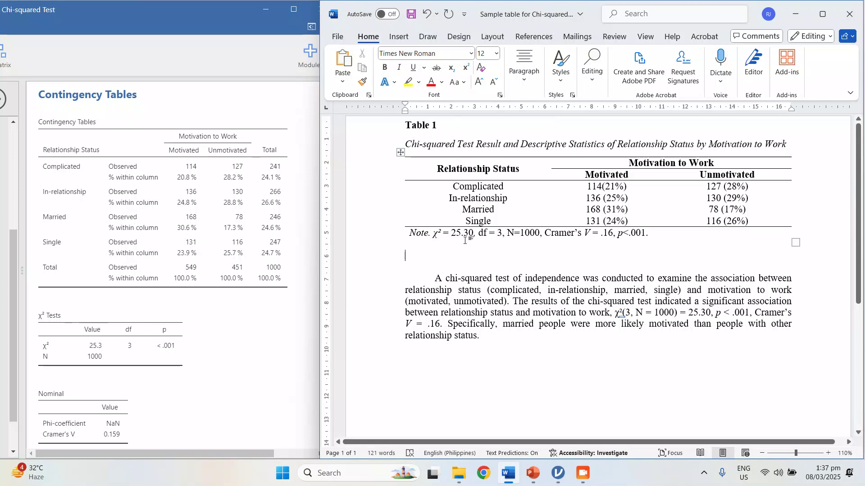
drag(430, 232, 615, 235)
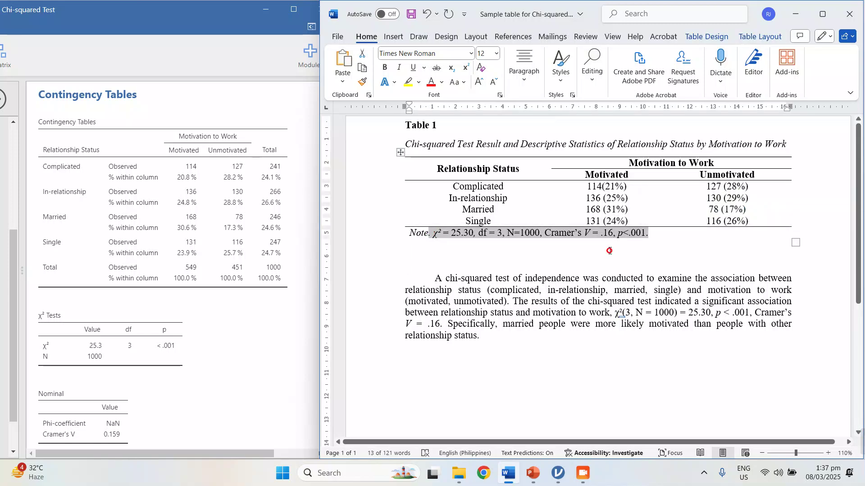
click(611, 248)
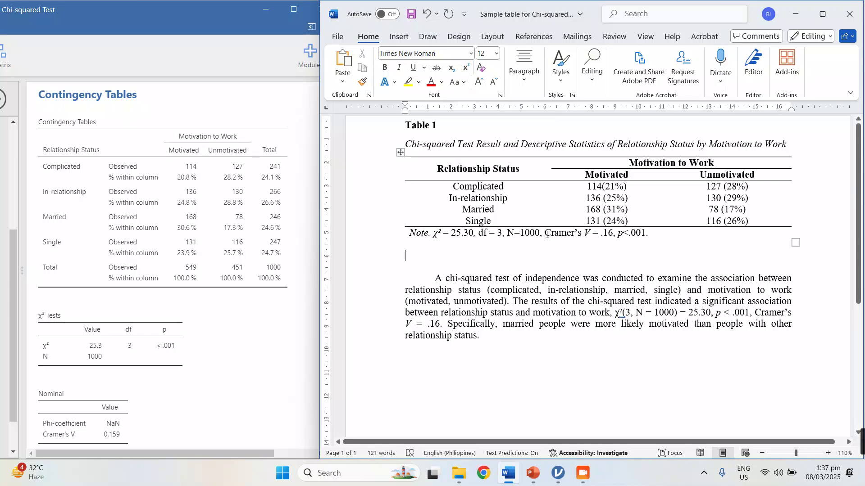
Step: Check the Cramer's V reported in the Word table note against the Nominal table in the jamovi results
drag(546, 234, 597, 231)
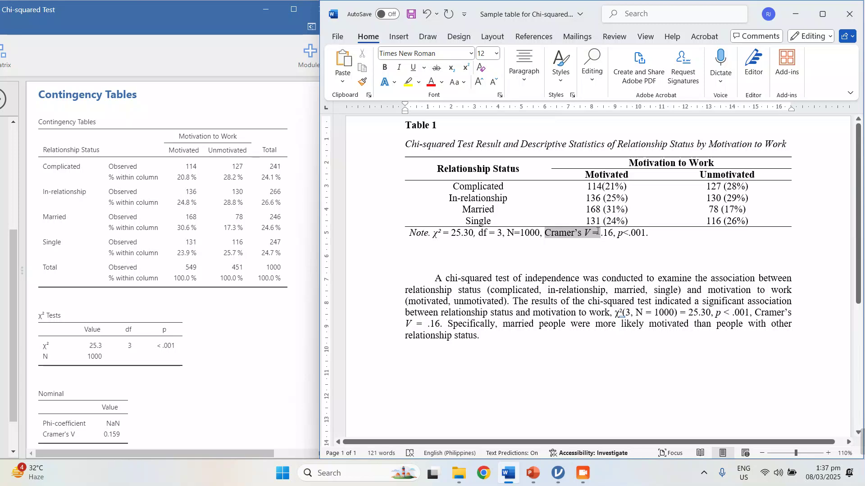
click(598, 234)
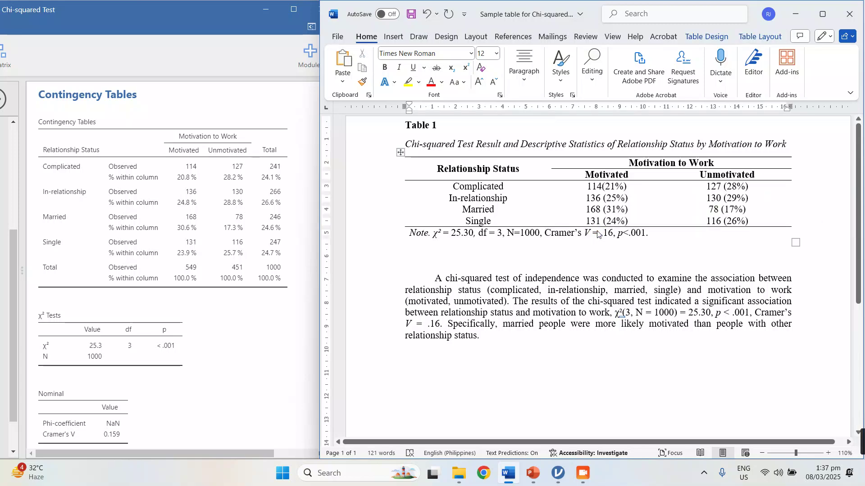
click(402, 262)
click(272, 343)
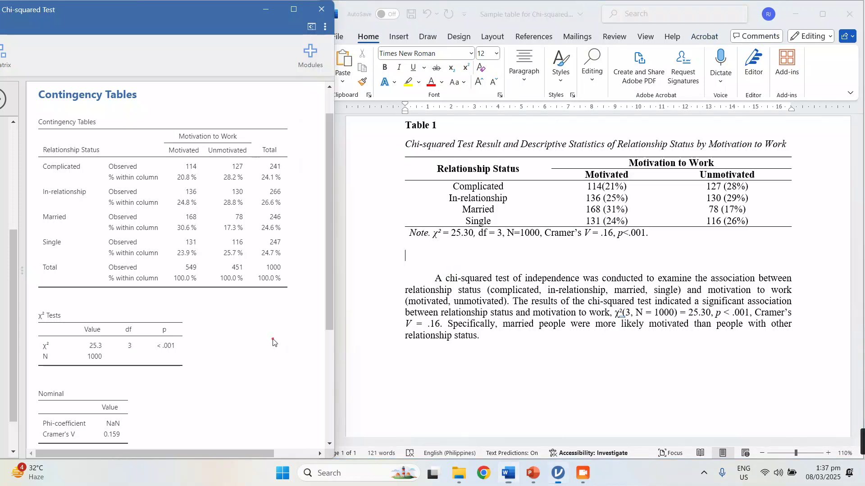
drag(330, 313, 320, 374)
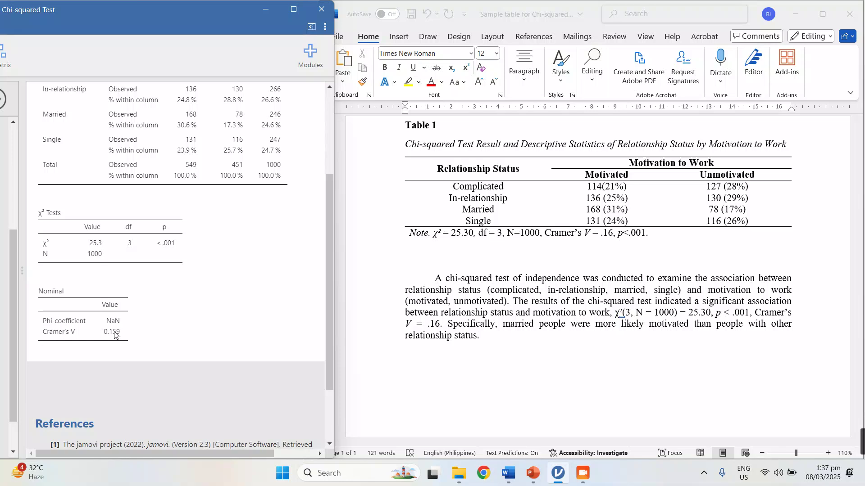
click(498, 387)
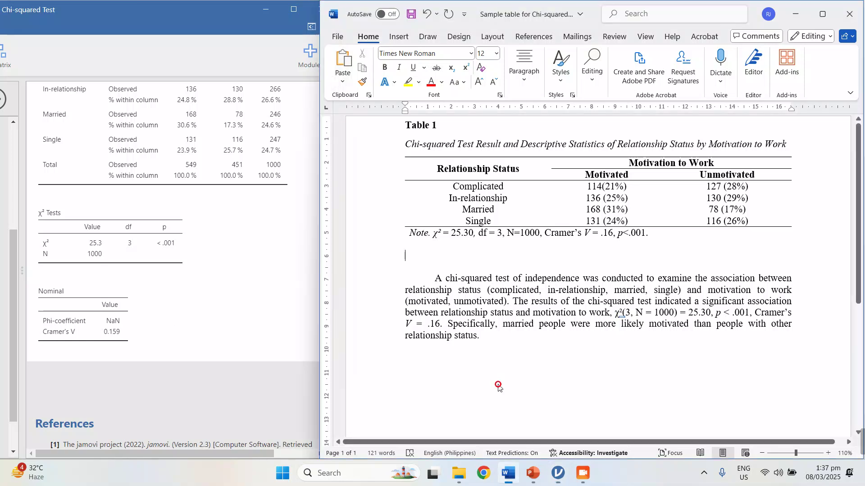